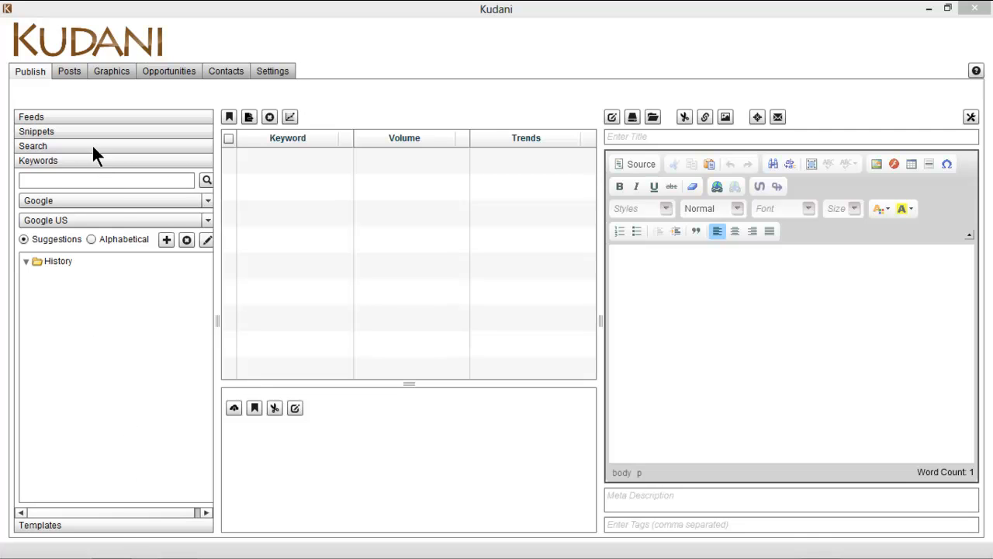
# Search keyword volumes for 'health benefits of strawberries' and widen the Keyword column to show full phrases
pyautogui.click(69, 181)
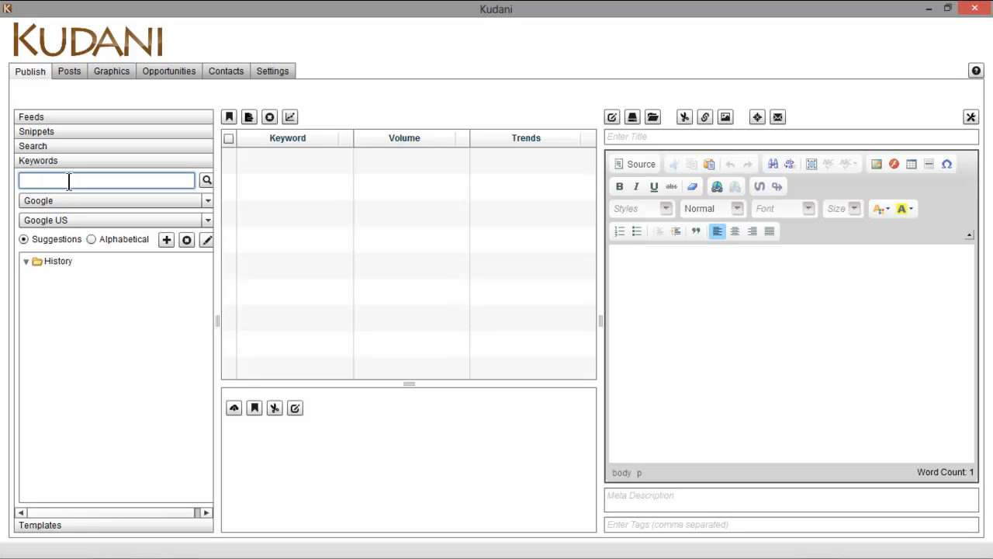
pyautogui.write('health benefits of strawberries')
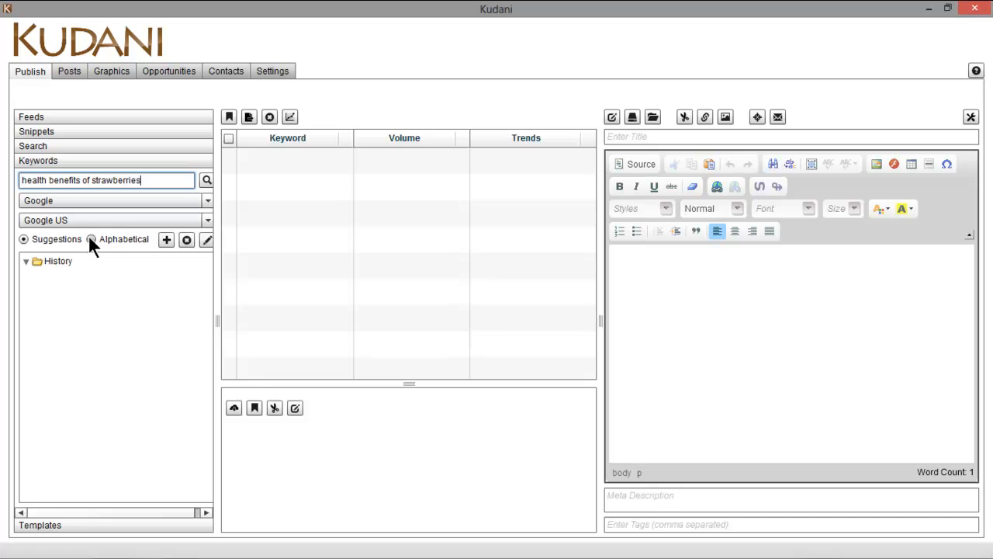
pyautogui.click(206, 180)
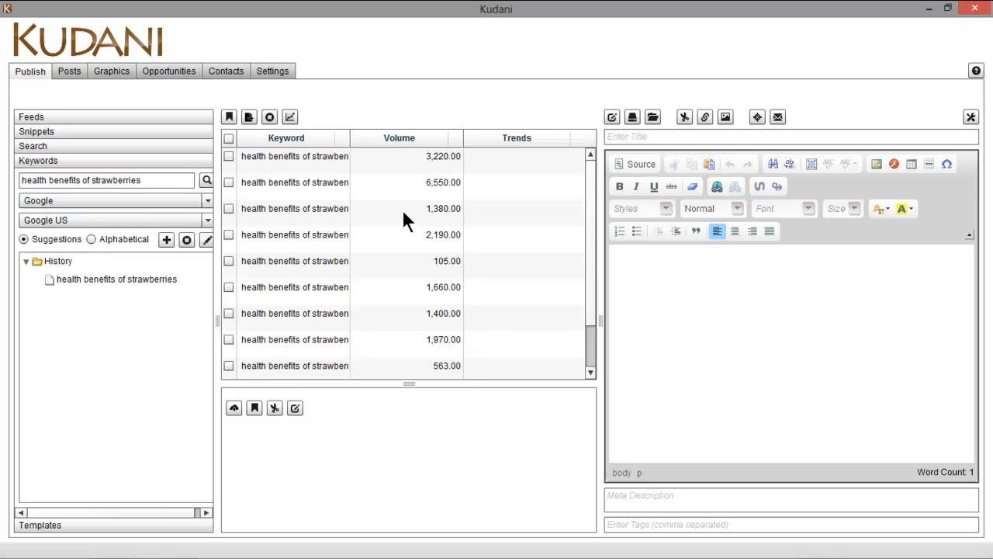
pyautogui.moveTo(349, 136); pyautogui.dragTo(403, 137)
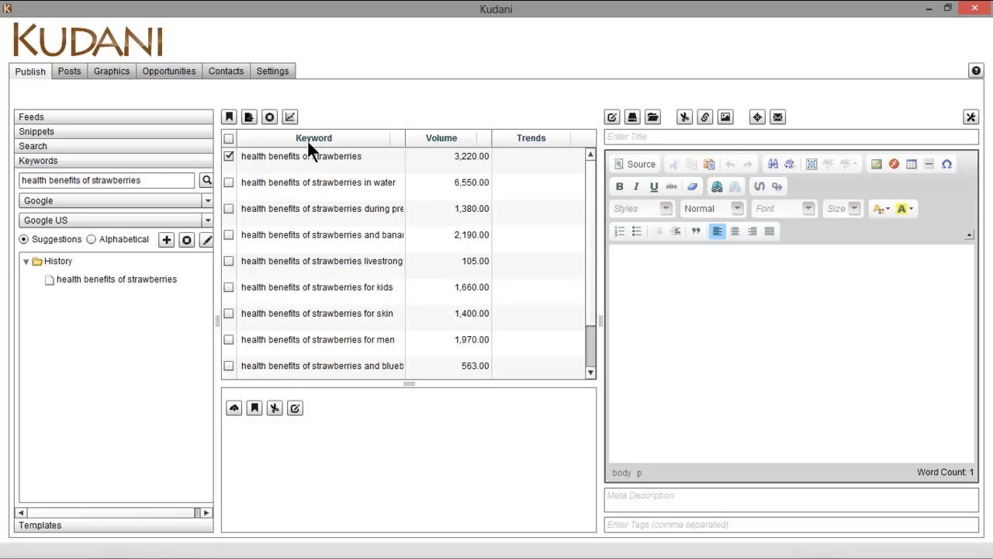
# Show the trend sparkline for the checked keyword and order suggestions Alphabetically
pyautogui.click(290, 118)
pyautogui.click(91, 239)
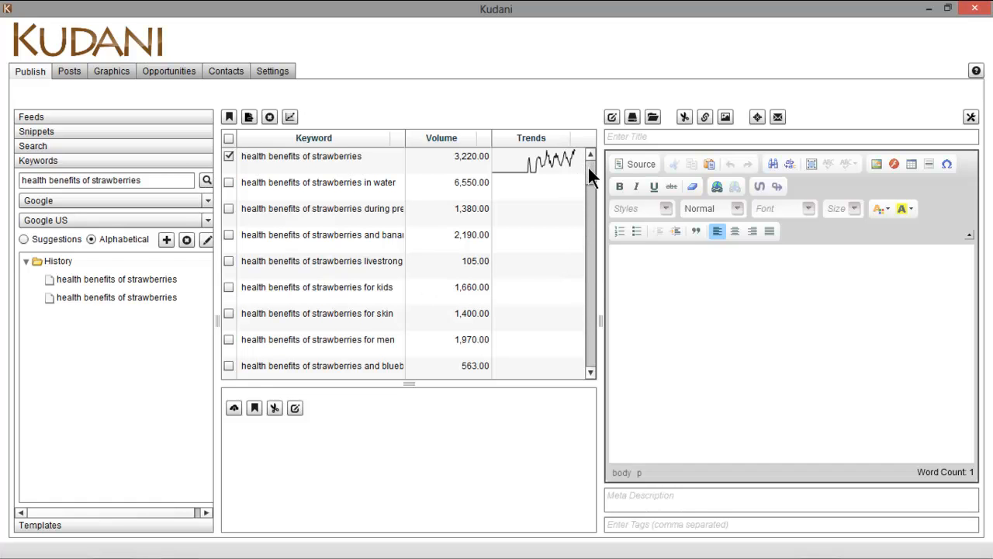
pyautogui.moveTo(588, 168); pyautogui.dragTo(546, 153)
# Search Google Blogs for 'health benefits of strawberries' from the Search panel
pyautogui.click(77, 146)
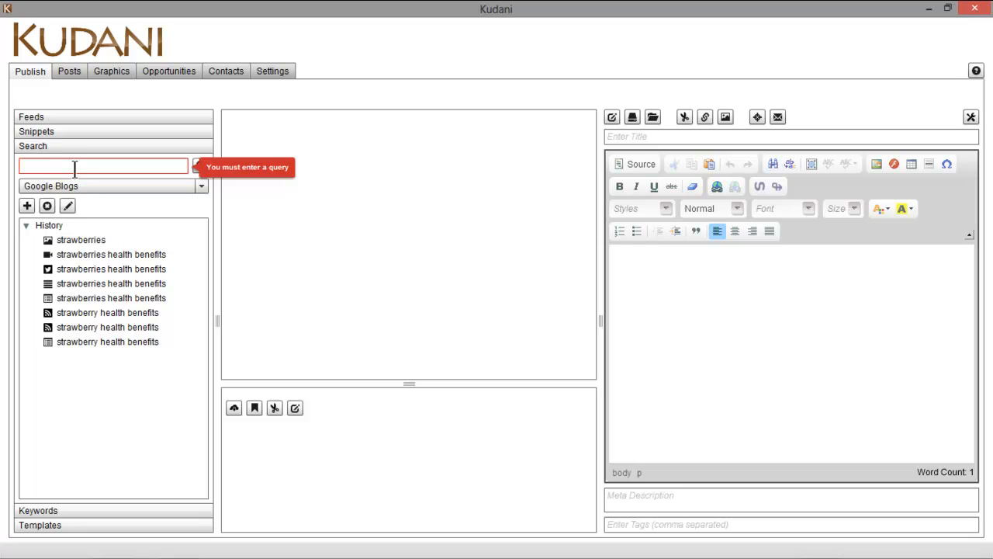
pyautogui.click(74, 167)
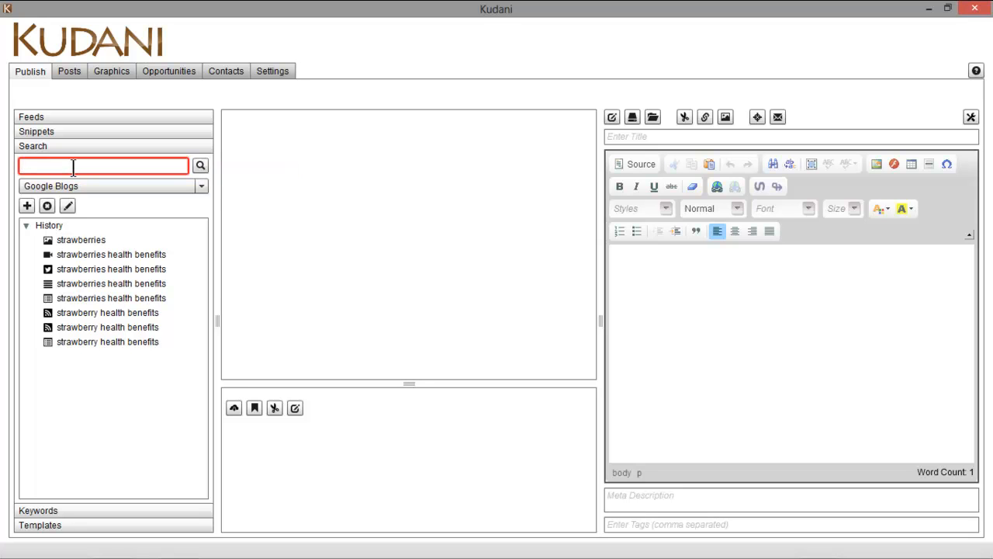
pyautogui.write('health benefits of strawberries')
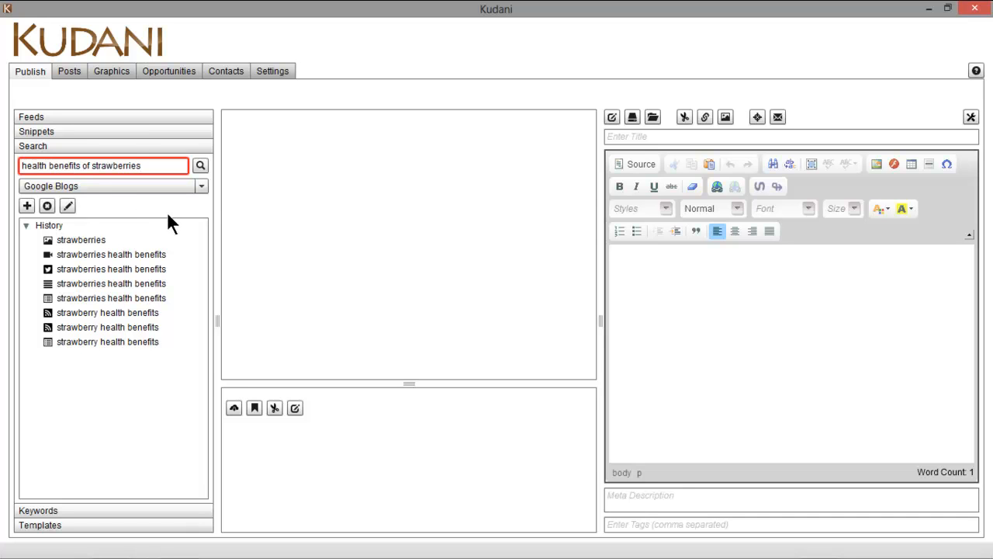
pyautogui.click(202, 187)
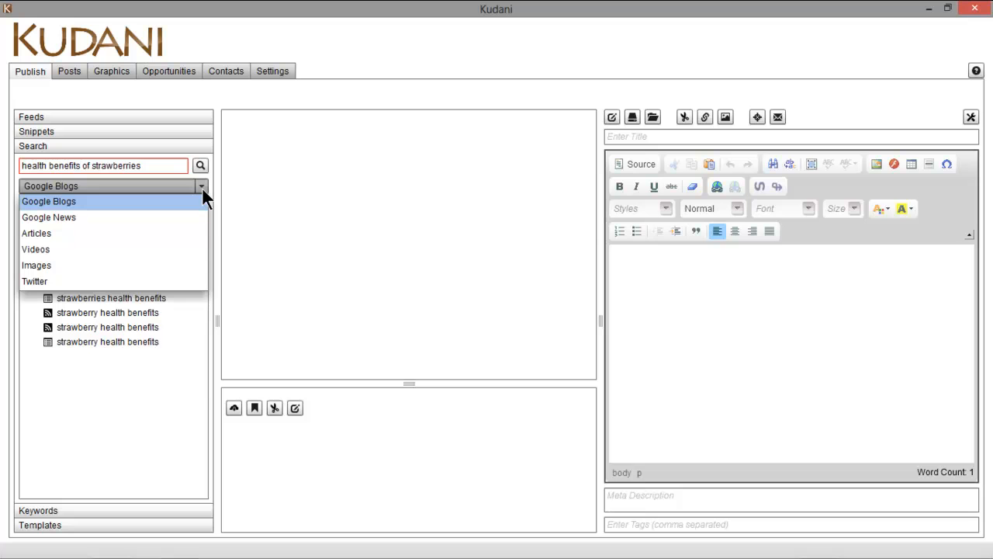
pyautogui.click(202, 187)
pyautogui.click(200, 166)
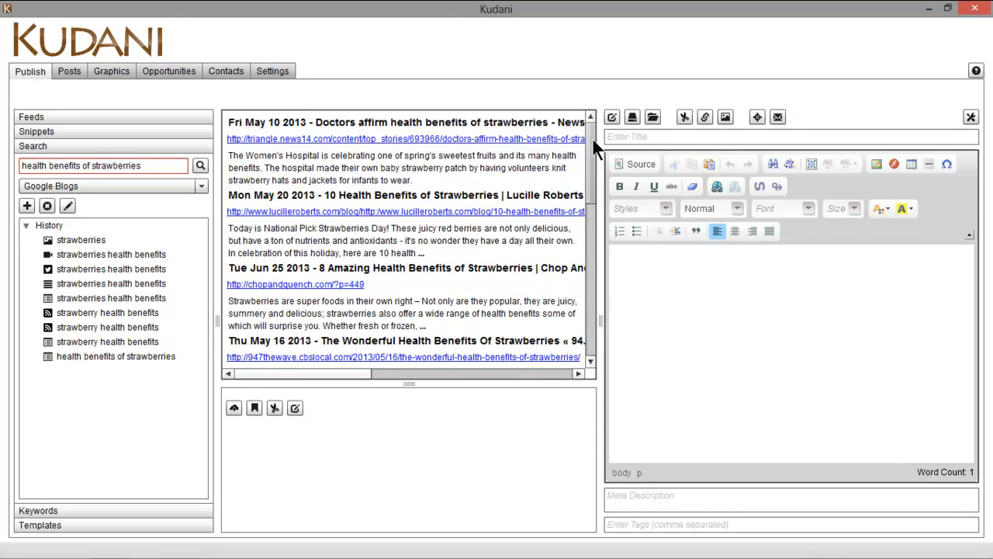
# Copy the first result's Women's Hospital paragraph into the post with its News14.com source link, then enlarge the preview
pyautogui.moveTo(590, 131); pyautogui.dragTo(570, 122)
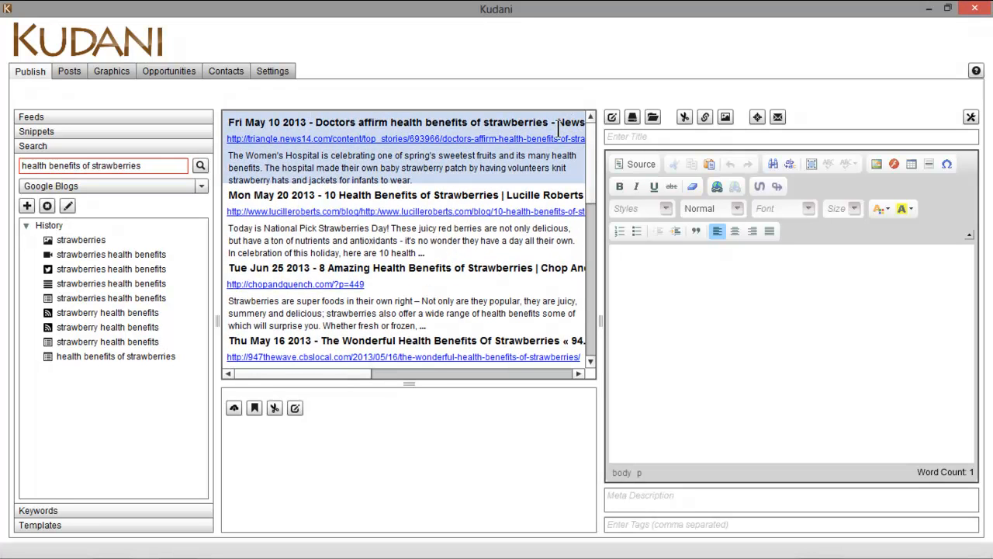
pyautogui.click(328, 161)
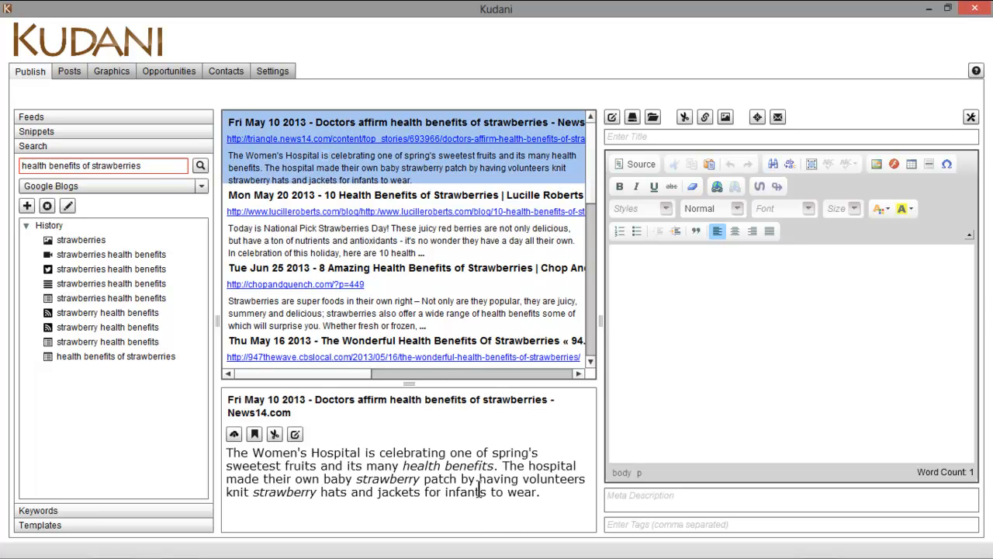
pyautogui.moveTo(546, 491); pyautogui.dragTo(227, 453)
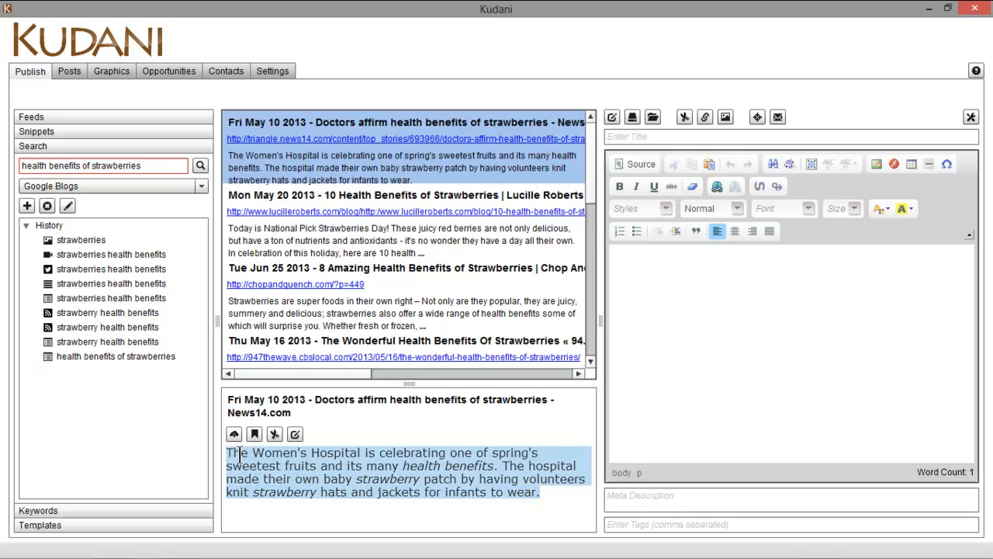
pyautogui.moveTo(245, 458); pyautogui.dragTo(649, 263)
pyautogui.moveTo(694, 398); pyautogui.dragTo(692, 396)
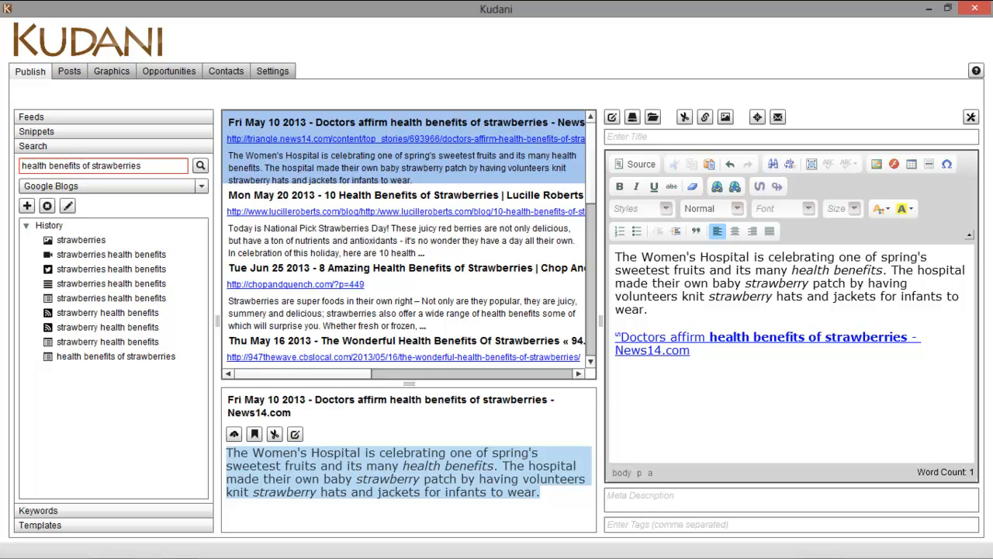
pyautogui.moveTo(411, 383); pyautogui.dragTo(411, 258)
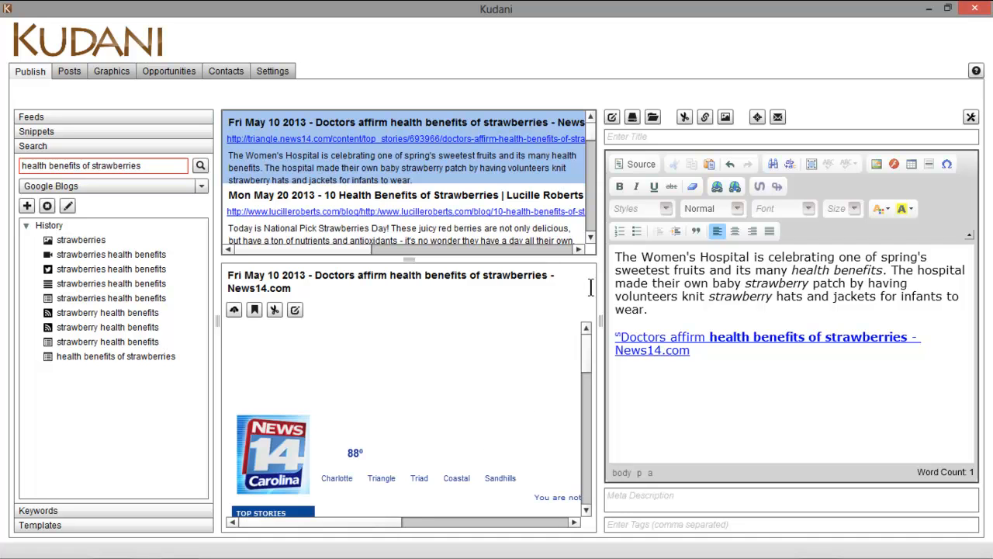
# Preview the Mon May 20 2013 '10 Health Benefits of Strawberries' result
pyautogui.moveTo(586, 343); pyautogui.dragTo(592, 429)
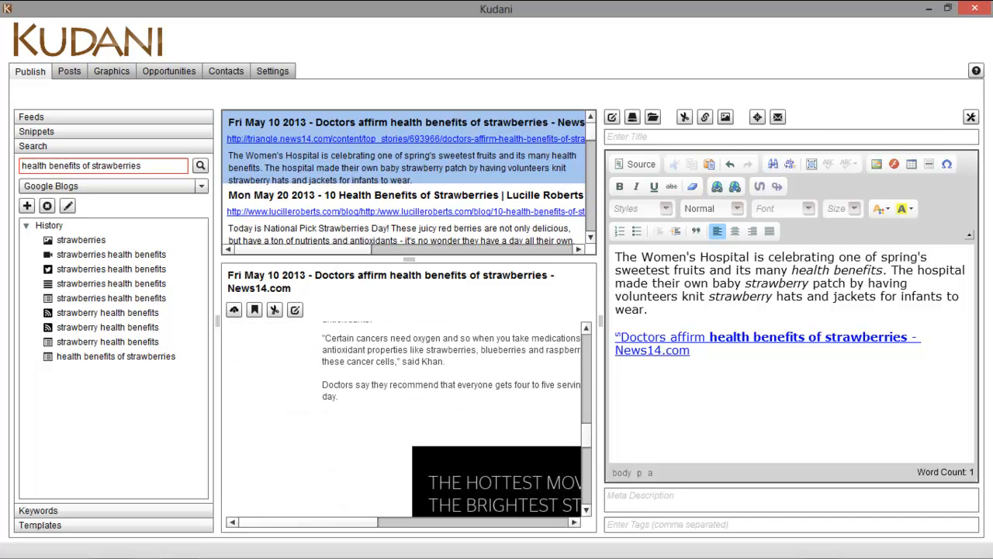
pyautogui.keyDown('ctrl'); pyautogui.click(386, 224); pyautogui.keyUp('ctrl')
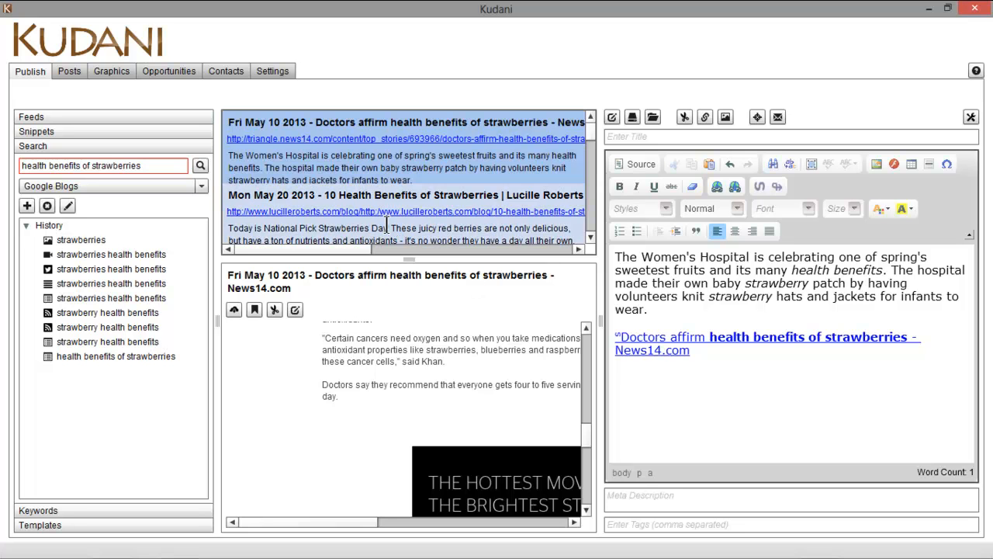
pyautogui.click(386, 223)
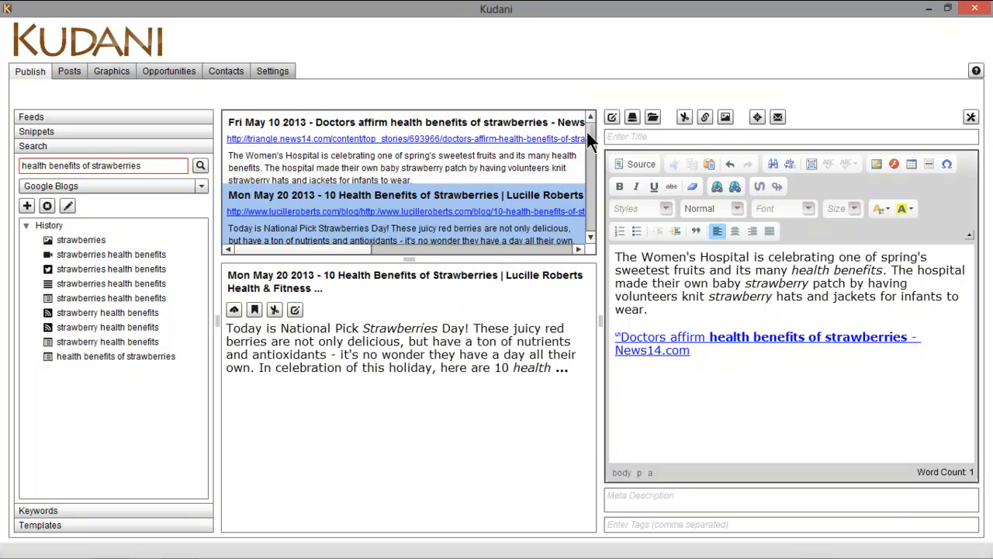
# Load the Tue Jun 25 article's full web page and scroll to its Contain Folate section
pyautogui.moveTo(591, 132); pyautogui.dragTo(590, 138)
pyautogui.scroll(-2, 590, 138)
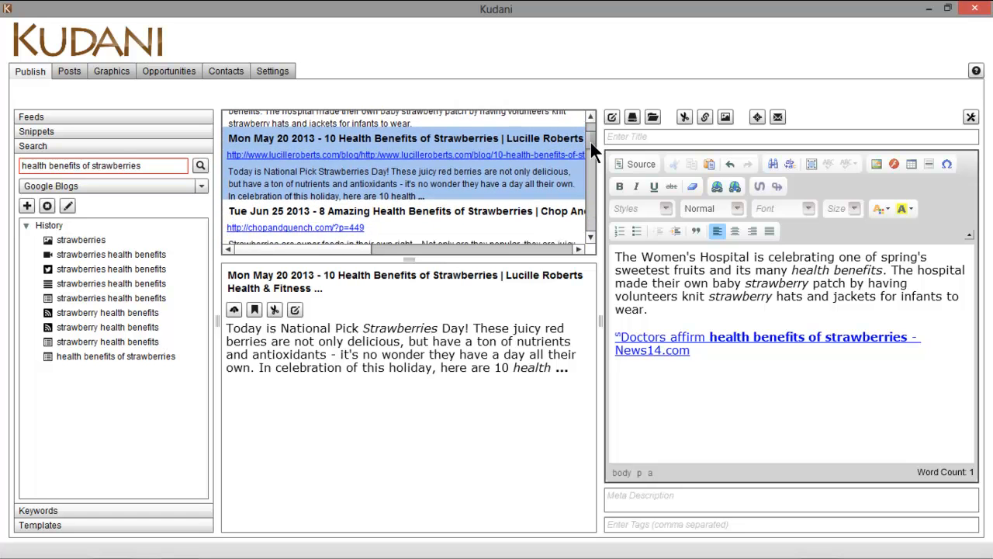
pyautogui.click(453, 223)
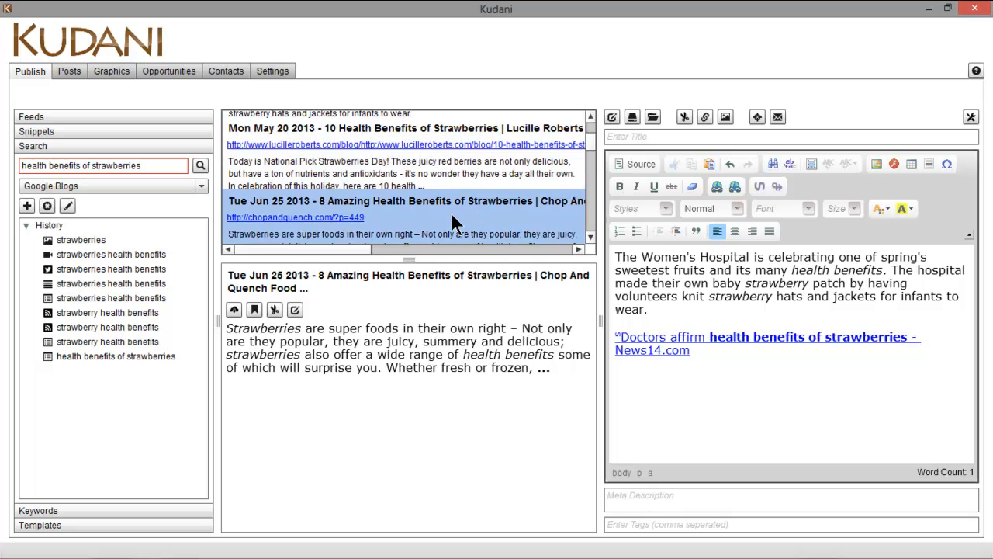
pyautogui.click(234, 309)
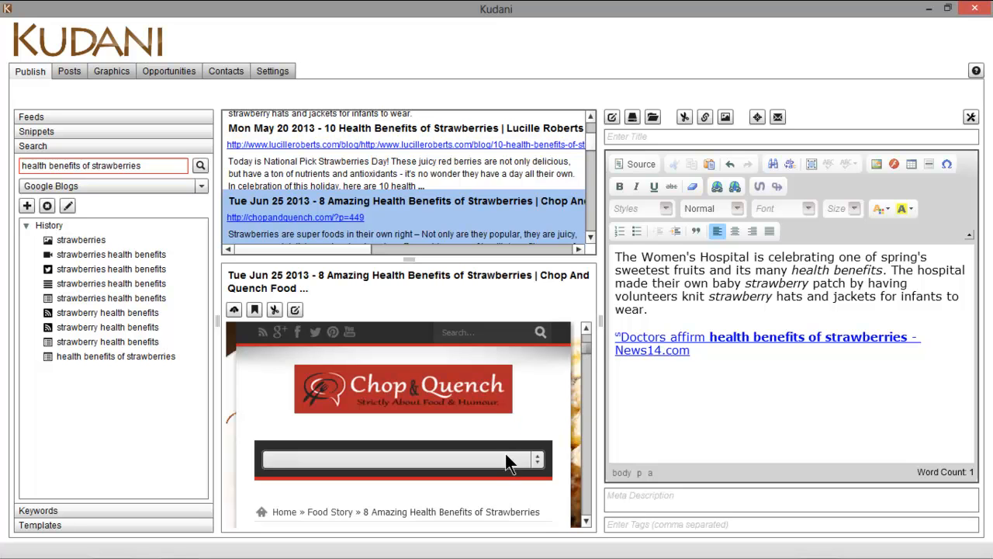
pyautogui.scroll(-2, 585, 347)
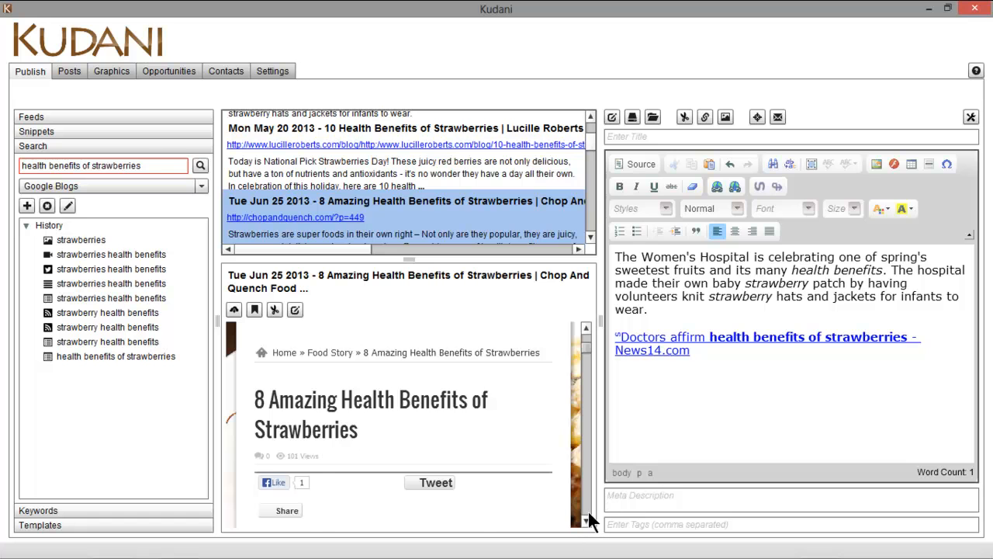
pyautogui.scroll(-3, 588, 518)
pyautogui.scroll(3, 325, 442)
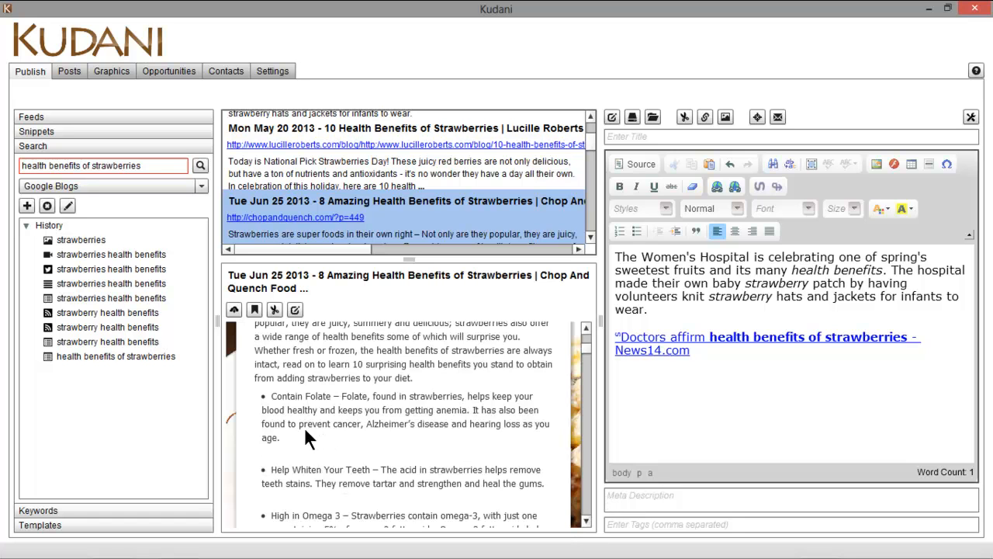
pyautogui.click(587, 521)
pyautogui.moveTo(586, 524); pyautogui.dragTo(587, 524)
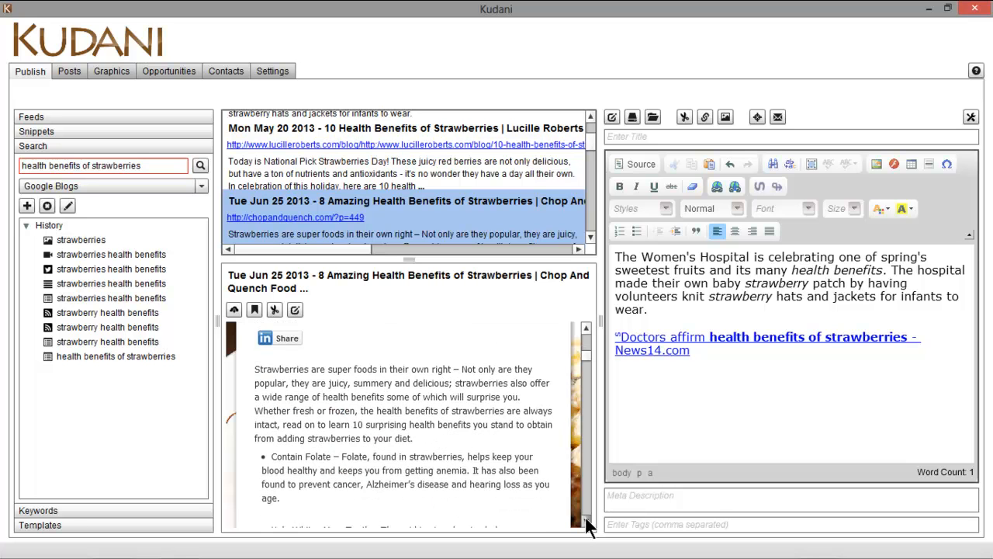
# Copy the Contain Folate passage into the post as its own paragraph with its source link
pyautogui.moveTo(289, 478)
pyautogui.mouseDown()
pyautogui.moveTo(256, 466)
pyautogui.moveTo(256, 431)
pyautogui.moveTo(271, 447)
pyautogui.moveTo(694, 460)
pyautogui.moveTo(686, 385)
pyautogui.moveTo(641, 402)
pyautogui.moveTo(639, 416)
pyautogui.moveTo(761, 363)
pyautogui.mouseUp()
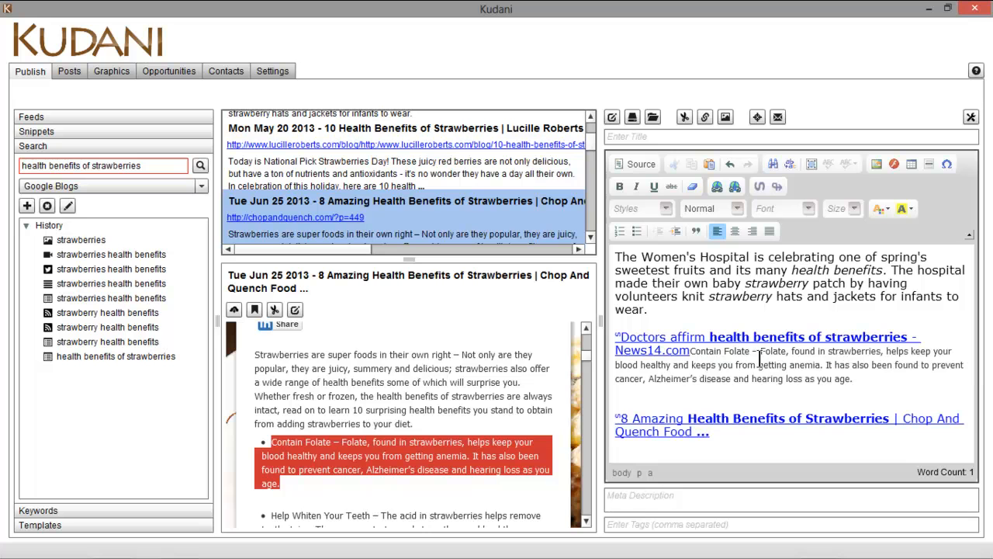
pyautogui.click(691, 351)
pyautogui.press('Return')
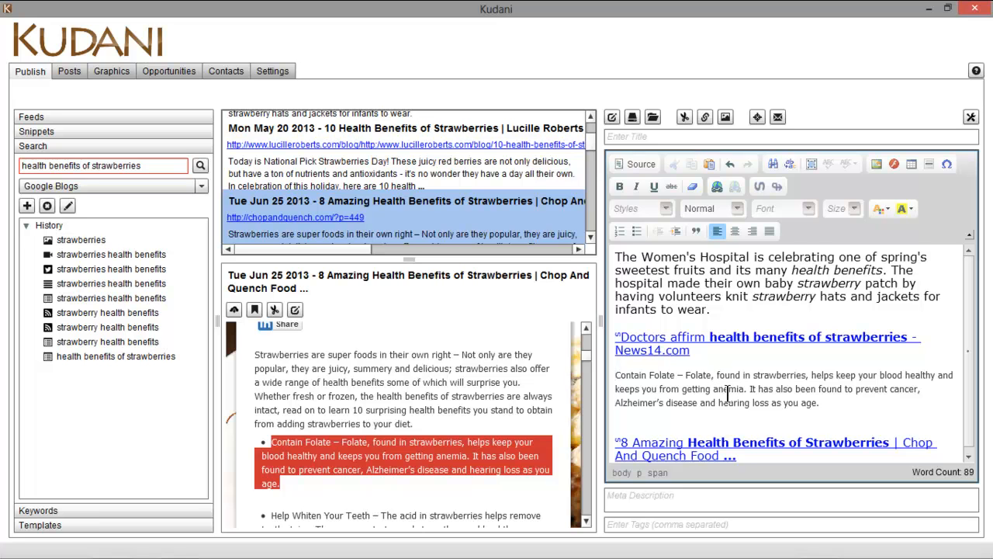
pyautogui.scroll(-1, 729, 395)
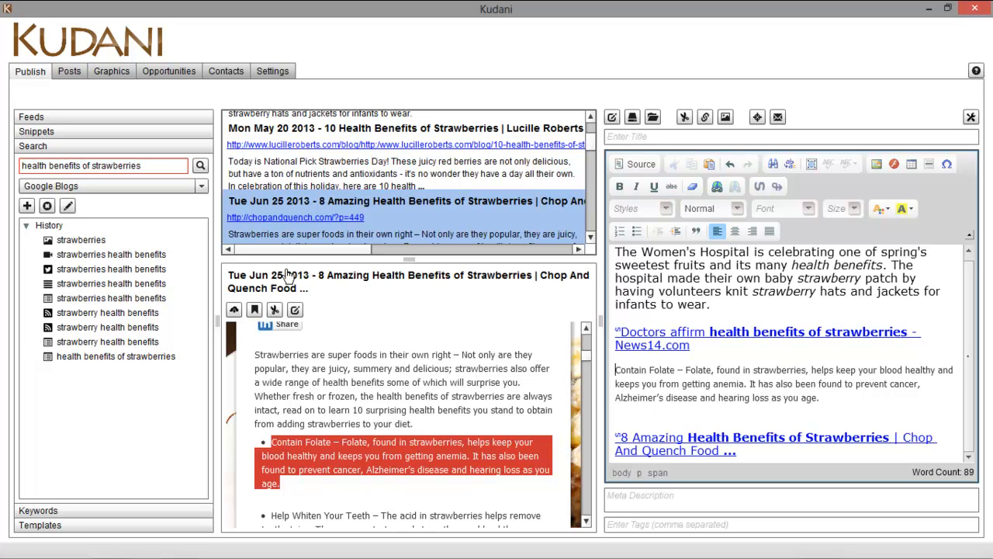
# Create a snippet from the passage titled 'for strawberry health benefits article'
pyautogui.click(94, 131)
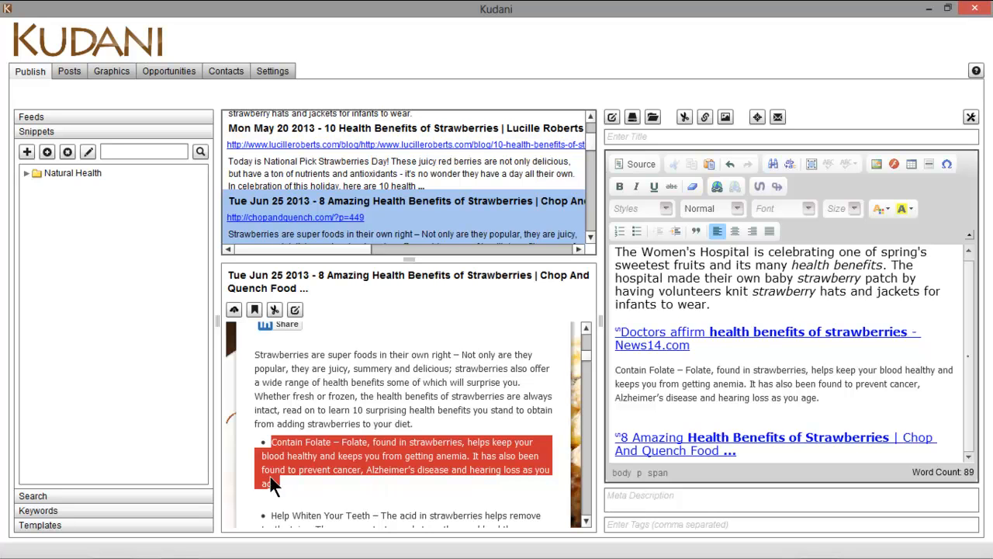
pyautogui.click(275, 310)
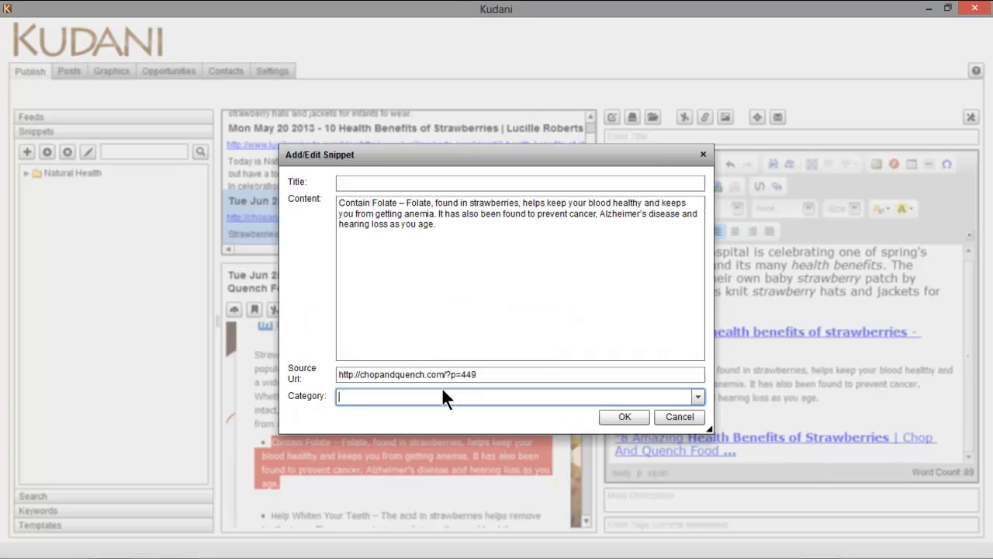
pyautogui.click(370, 184)
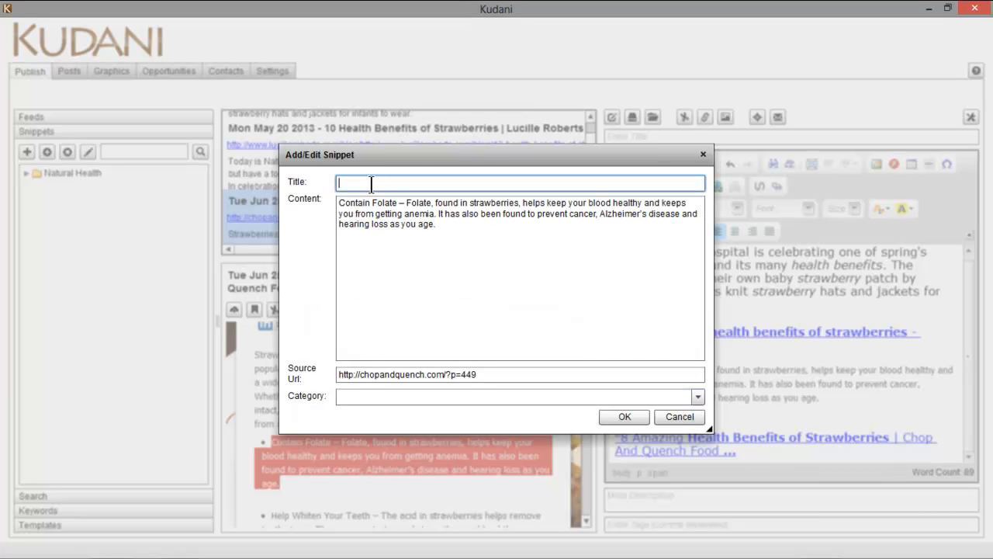
pyautogui.write('for strawberry health benefits s')
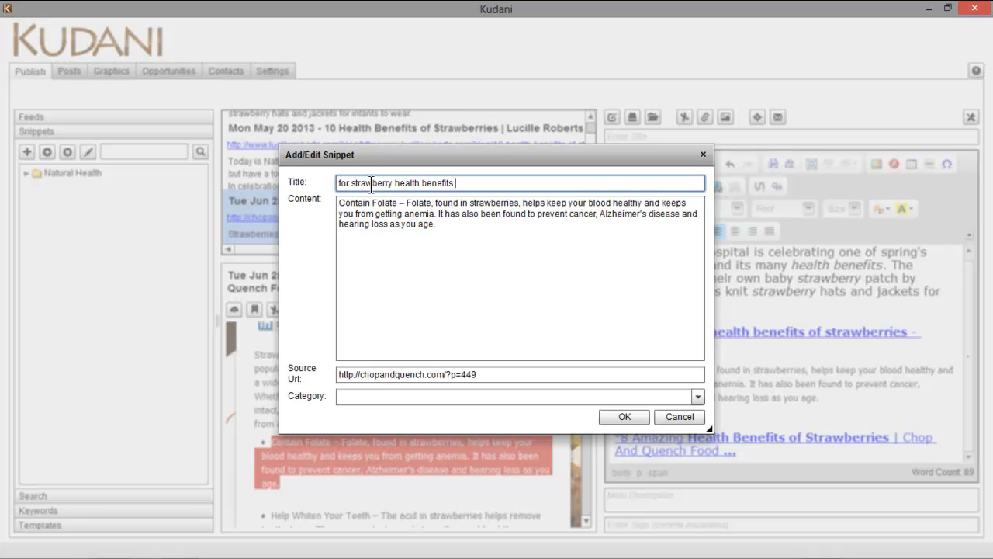
pyautogui.press('BackSpace')
pyautogui.write('article')
# File the snippet under Natural Health, save it, and check the Natural Health folder
pyautogui.click(698, 397)
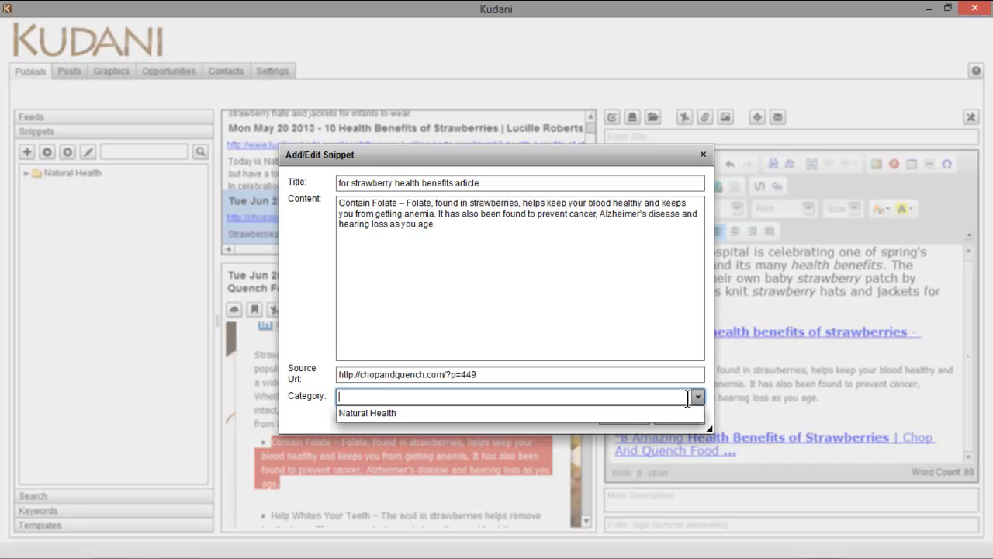
pyautogui.click(688, 397)
pyautogui.click(696, 394)
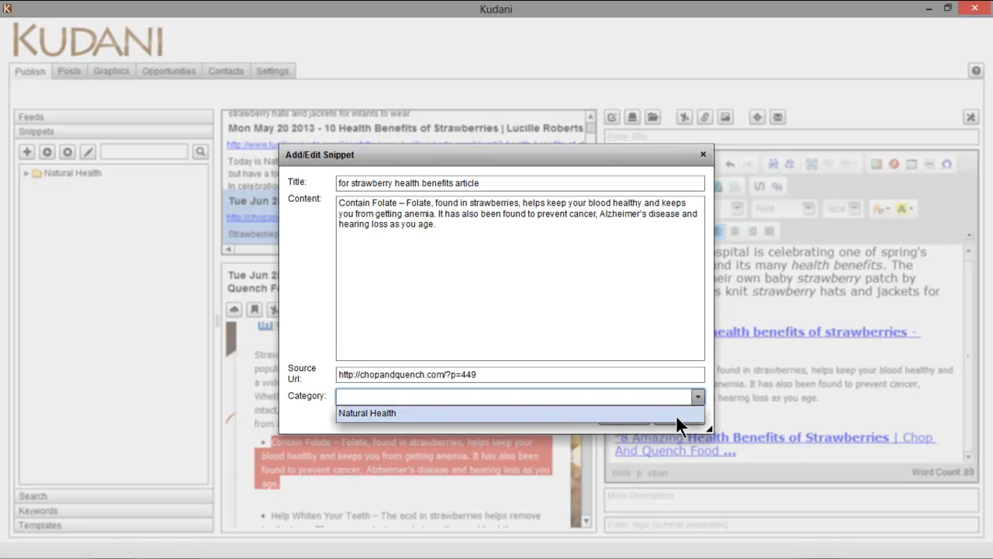
pyautogui.click(676, 414)
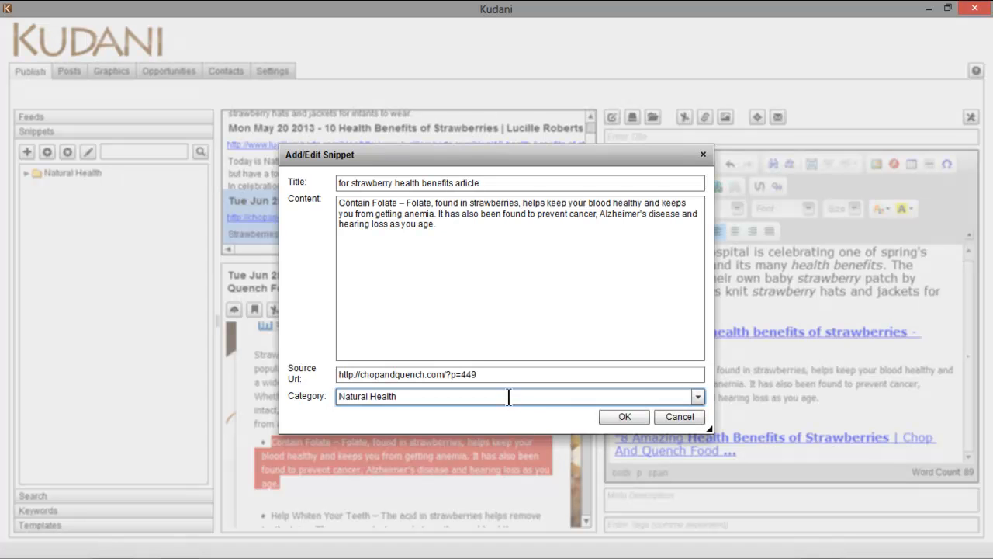
pyautogui.click(626, 416)
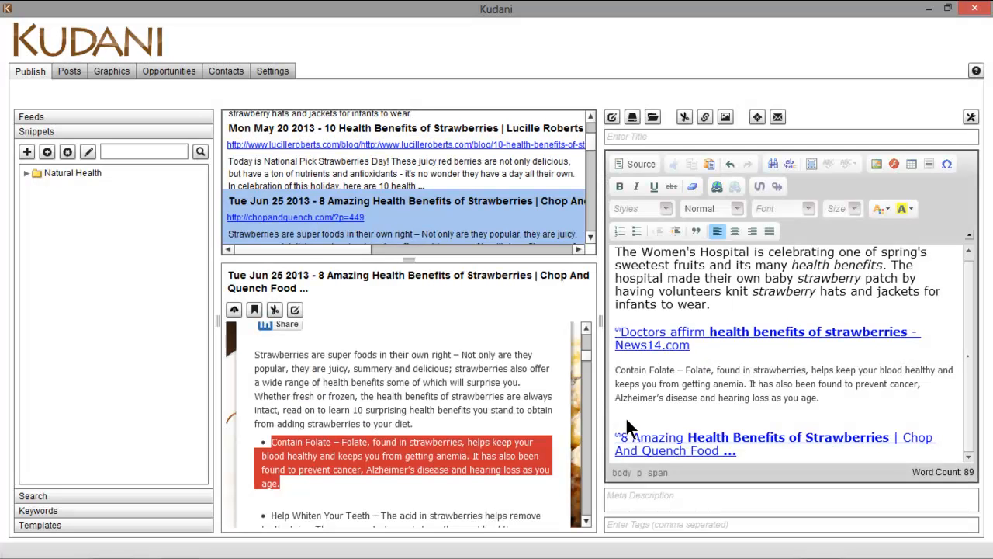
pyautogui.click(26, 174)
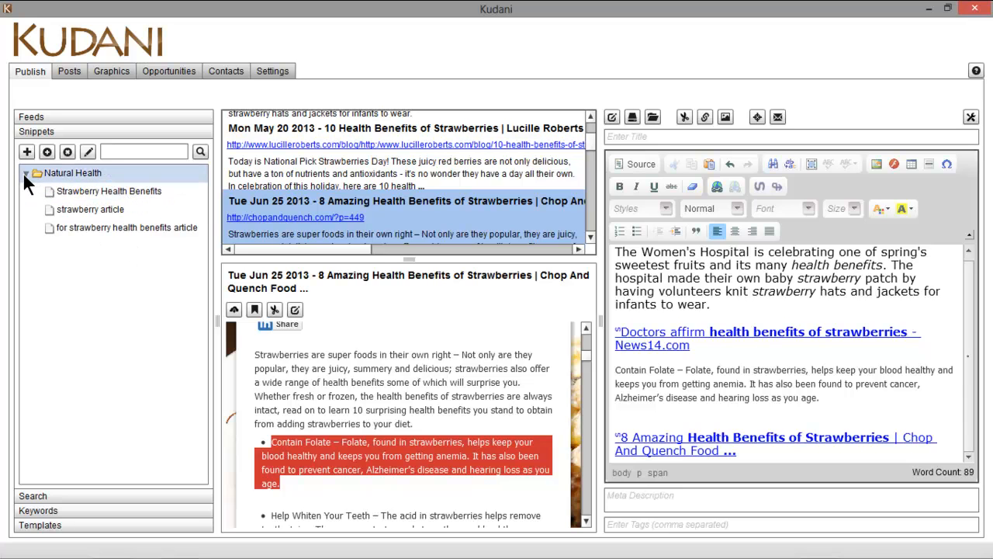
pyautogui.click(23, 172)
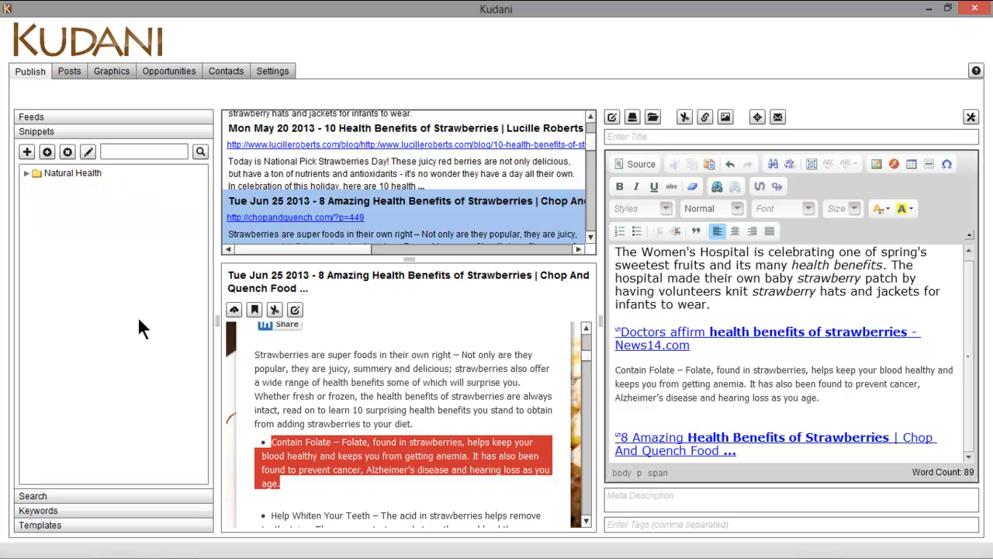
# Browse the feed categories and expand Natural News to reveal its Natural News (78) feed
pyautogui.click(95, 115)
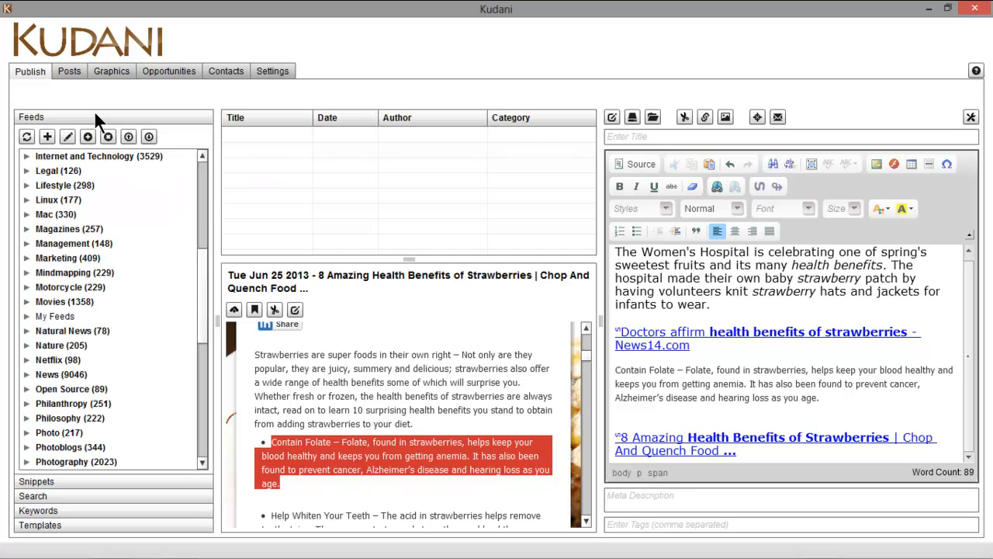
pyautogui.moveTo(202, 298); pyautogui.dragTo(195, 181)
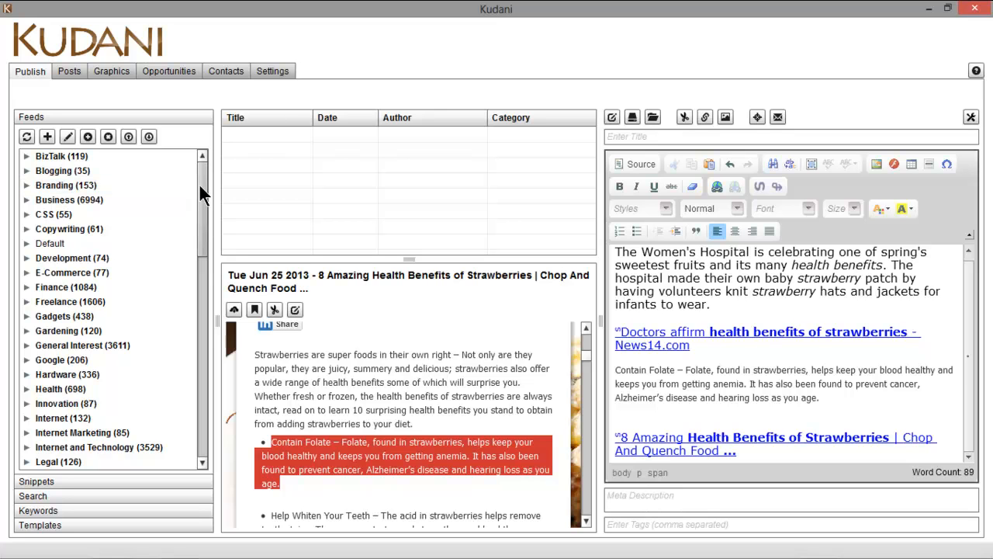
pyautogui.moveTo(199, 184); pyautogui.dragTo(194, 299)
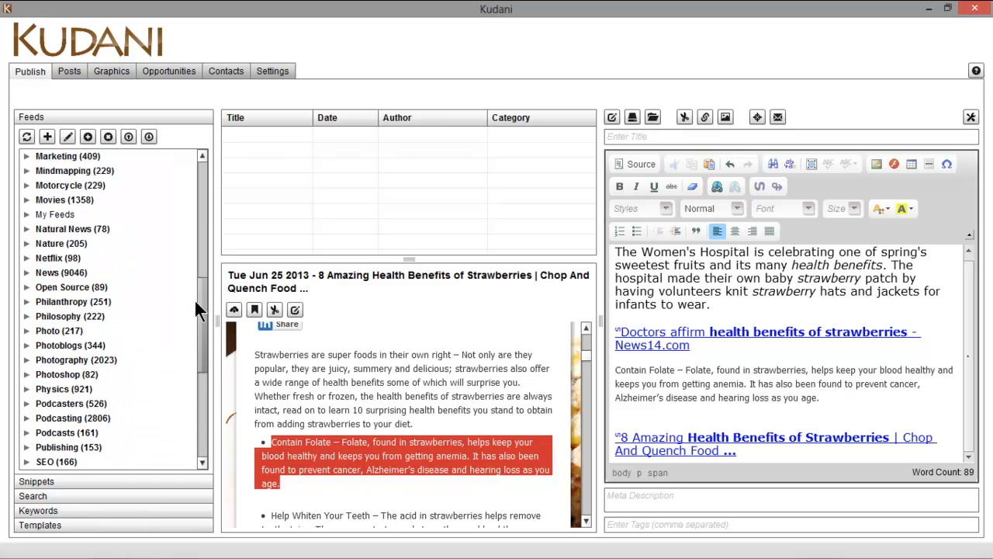
pyautogui.click(25, 228)
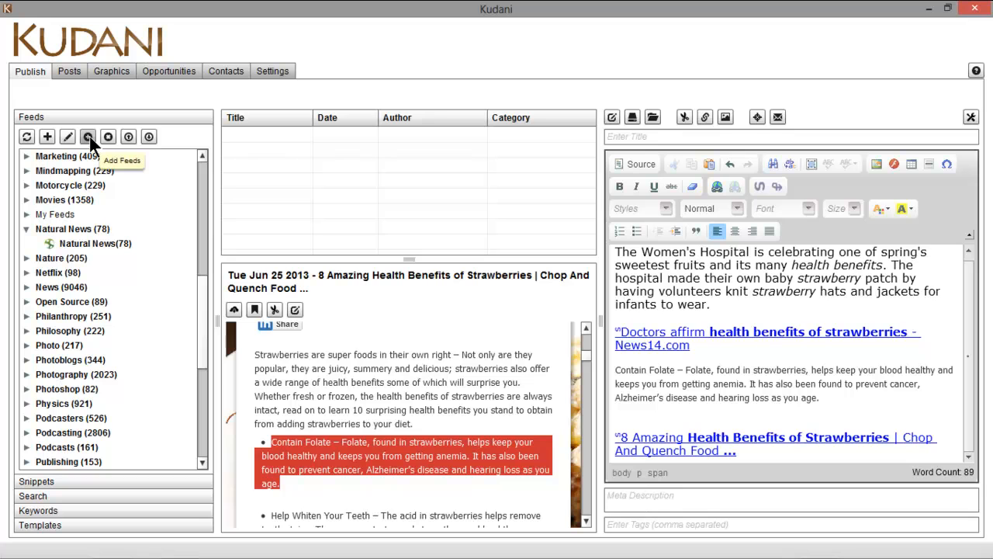
# Load the Natural News (78) headlines and enlarge the headline list
pyautogui.click(78, 243)
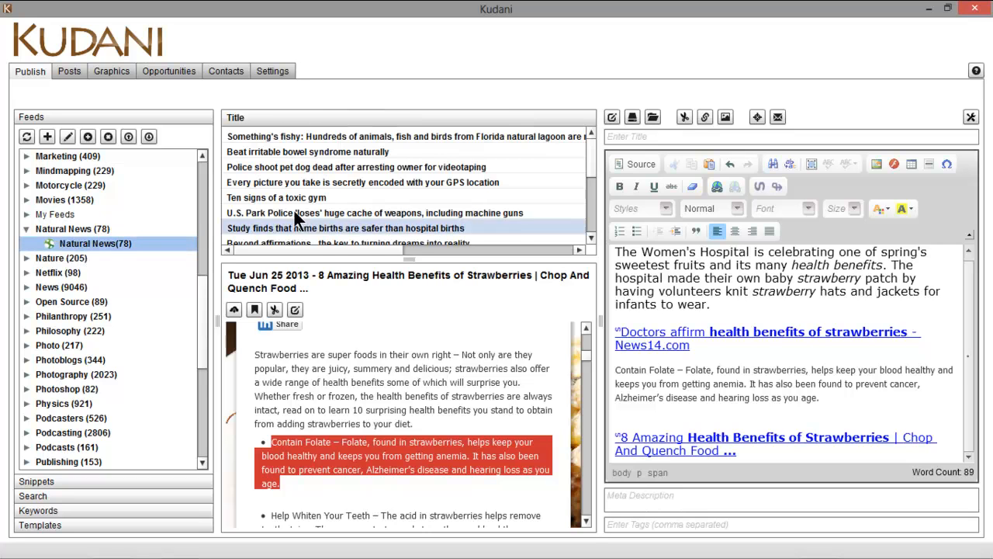
pyautogui.moveTo(404, 257); pyautogui.dragTo(411, 419)
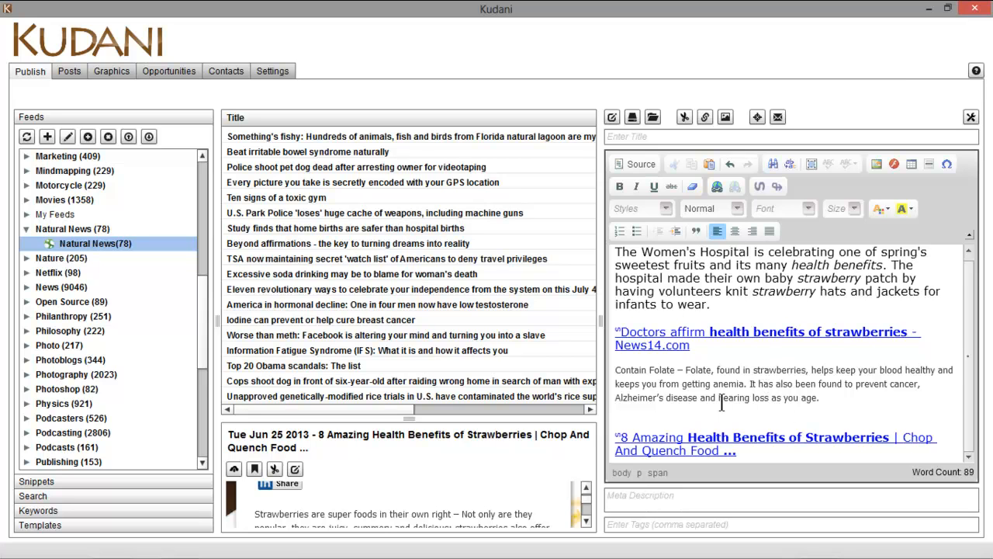
# Move through Posts and its Social view to the Graphics infographic designer
pyautogui.click(68, 71)
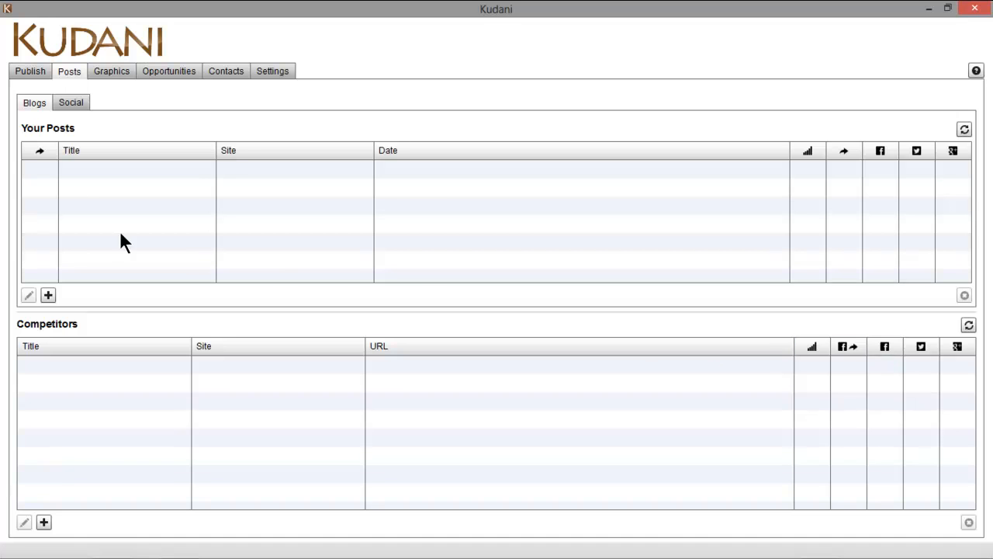
pyautogui.click(76, 107)
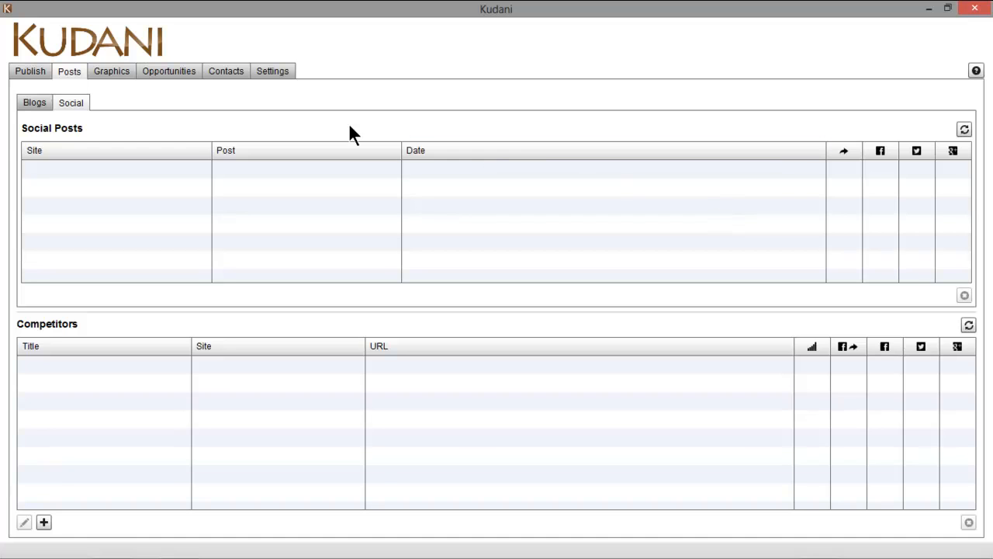
pyautogui.click(114, 69)
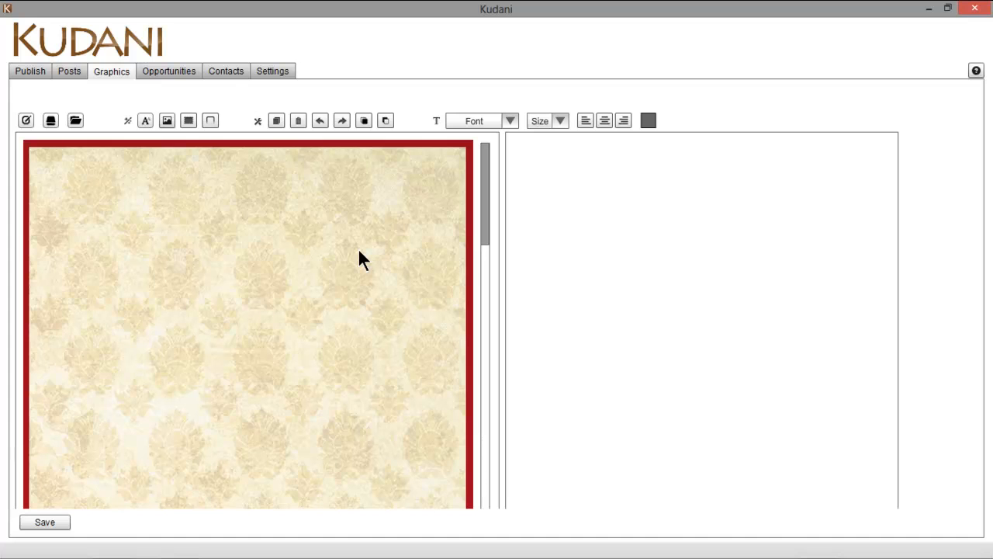
# Add the 'This Is Your Infographics Title' title to the canvas and delete an extra section headline
pyautogui.click(145, 123)
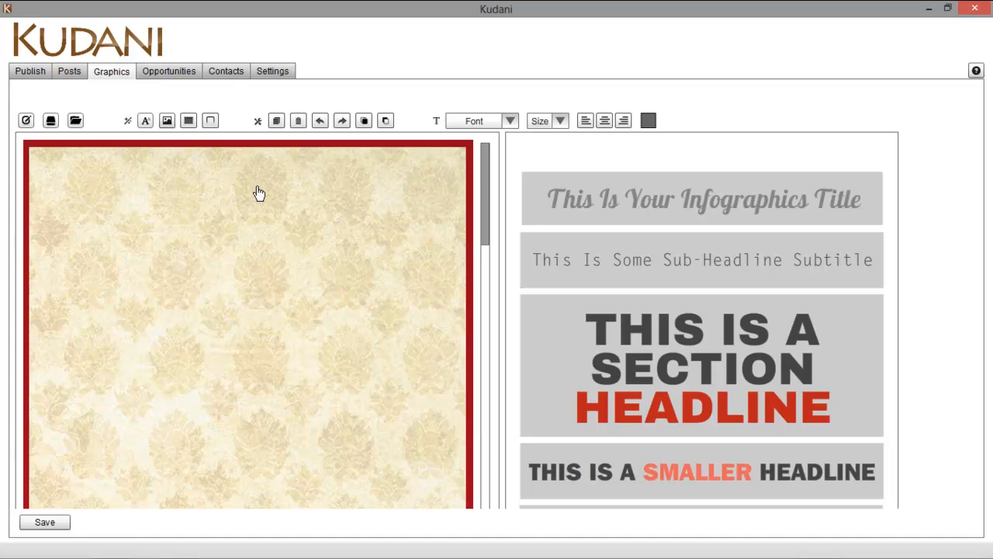
pyautogui.click(625, 204)
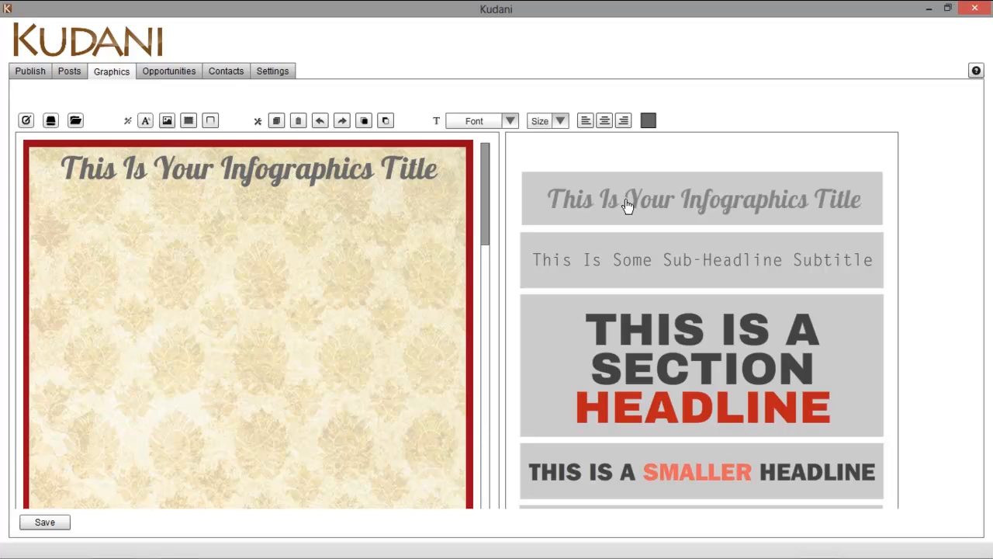
pyautogui.click(654, 353)
pyautogui.click(297, 258)
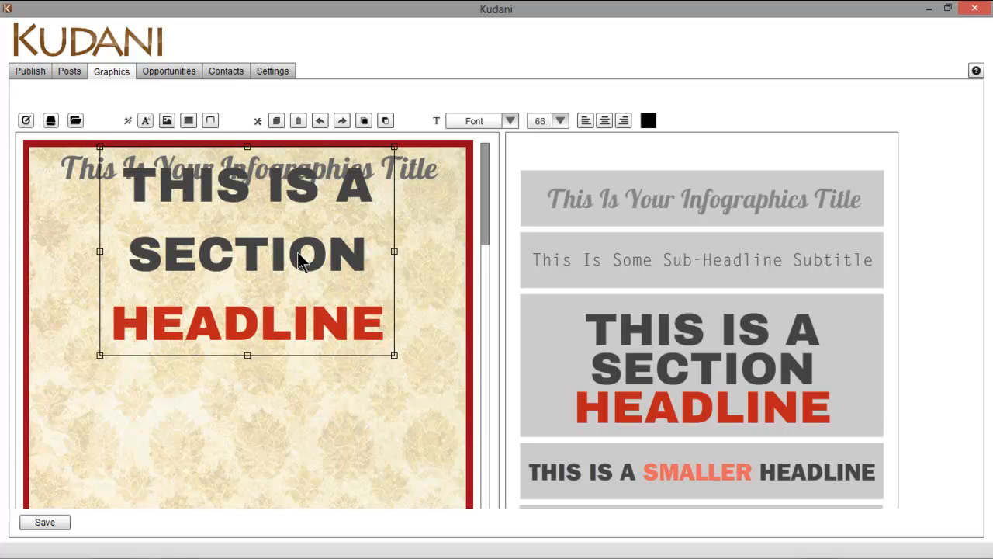
pyautogui.doubleClick(297, 252)
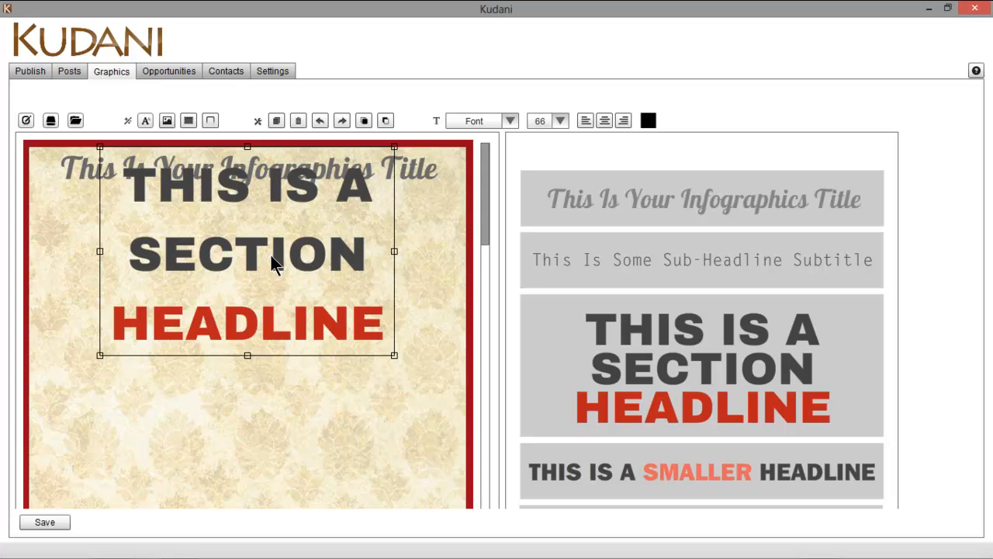
pyautogui.press('Delete')
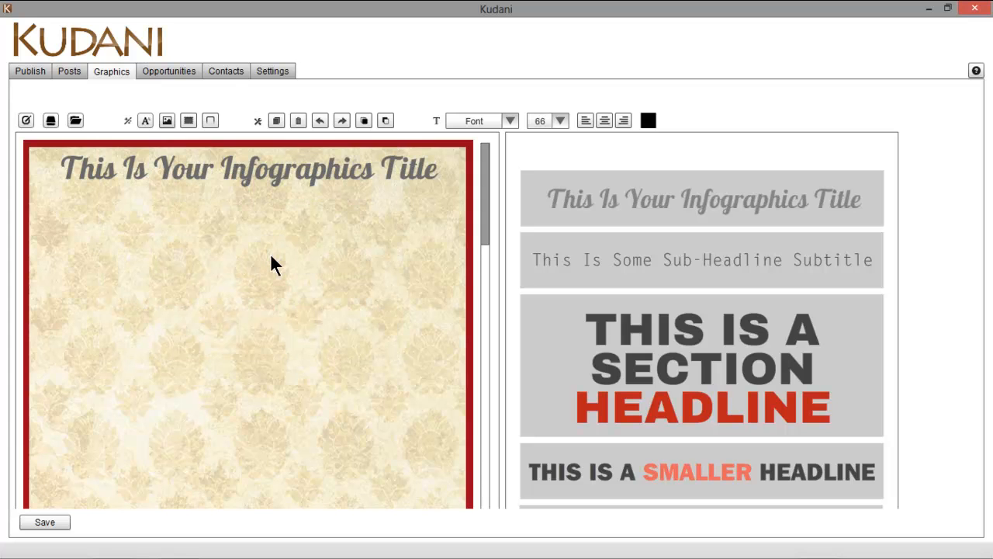
# Scroll the graphics gallery down to the strawberry images and Maps section
pyautogui.click(168, 122)
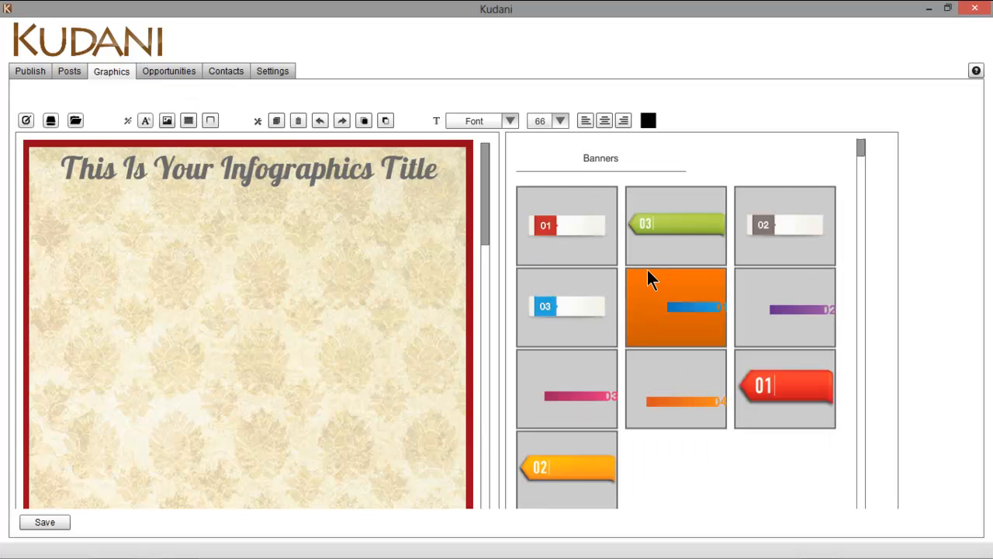
pyautogui.moveTo(863, 145); pyautogui.dragTo(875, 412)
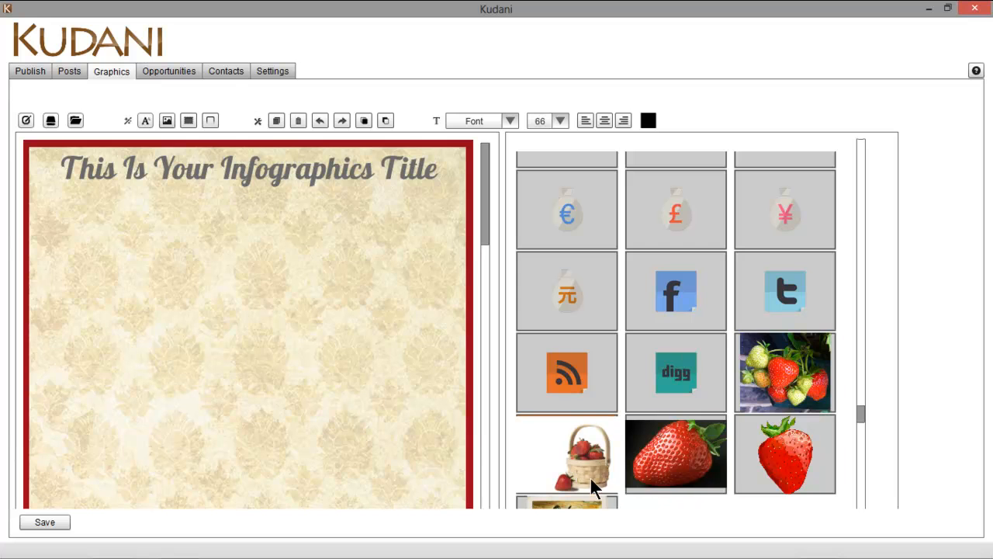
pyautogui.moveTo(859, 407); pyautogui.dragTo(862, 418)
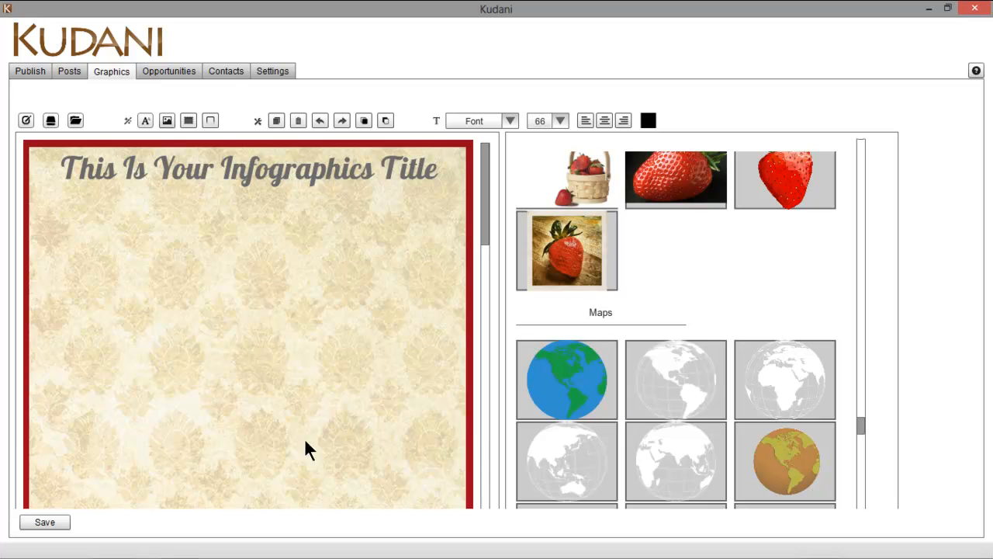
# Try diamond, green, pink dotted, grey, lined and striped patterns, then settle on plain beige
pyautogui.click(189, 122)
pyautogui.click(575, 338)
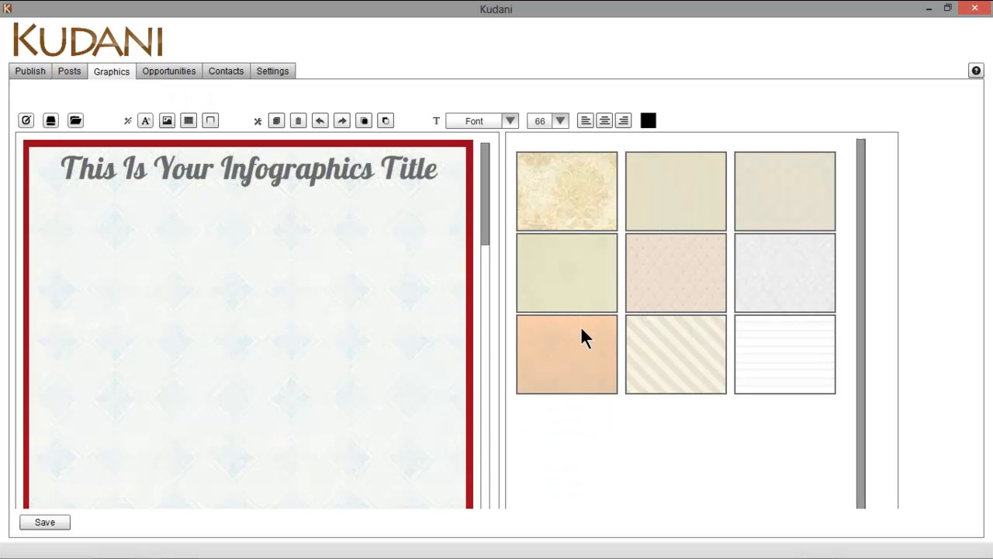
pyautogui.click(579, 281)
pyautogui.click(679, 273)
pyautogui.click(781, 263)
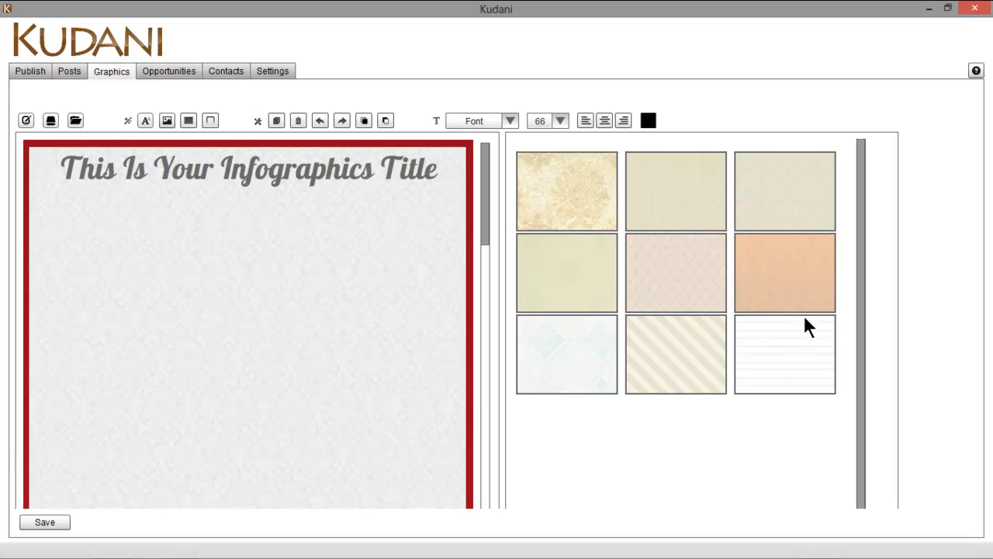
pyautogui.click(770, 354)
pyautogui.click(686, 368)
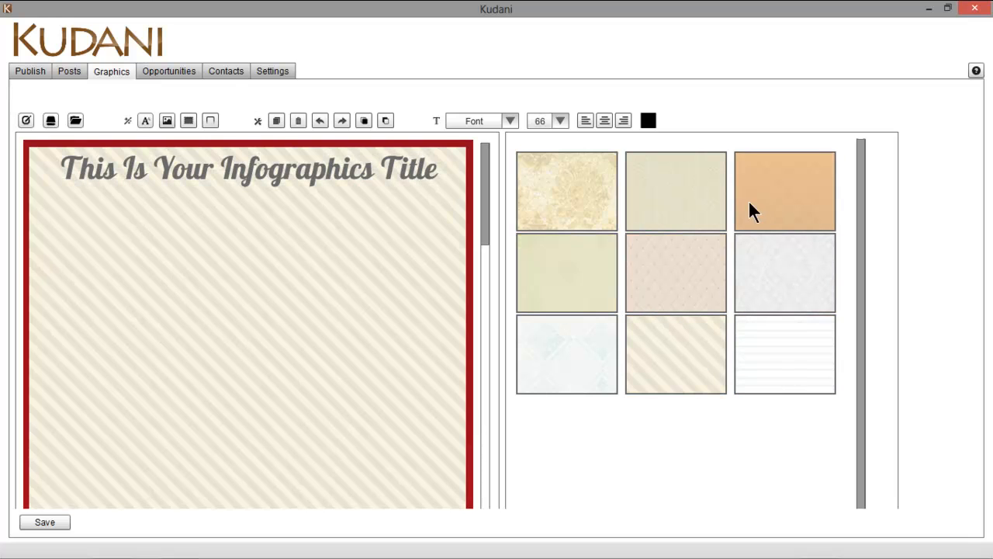
pyautogui.click(693, 218)
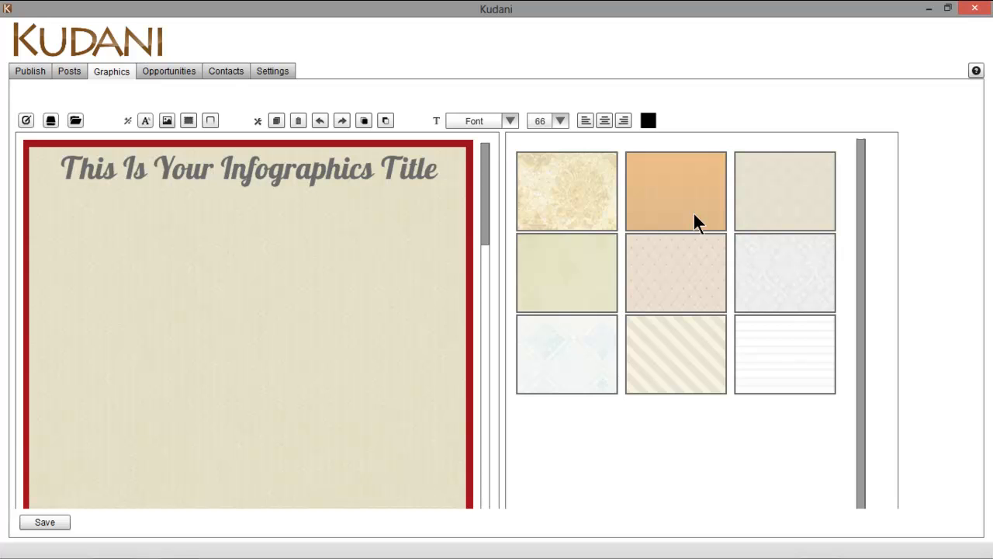
# Try light blue, orange, purple, green and brown frames, then settle on dark purple
pyautogui.click(212, 122)
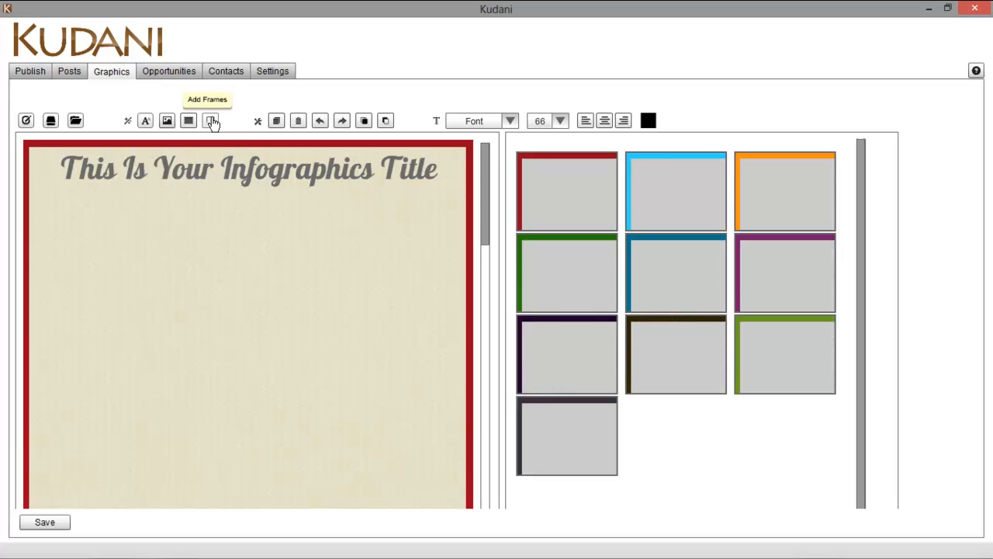
pyautogui.click(696, 186)
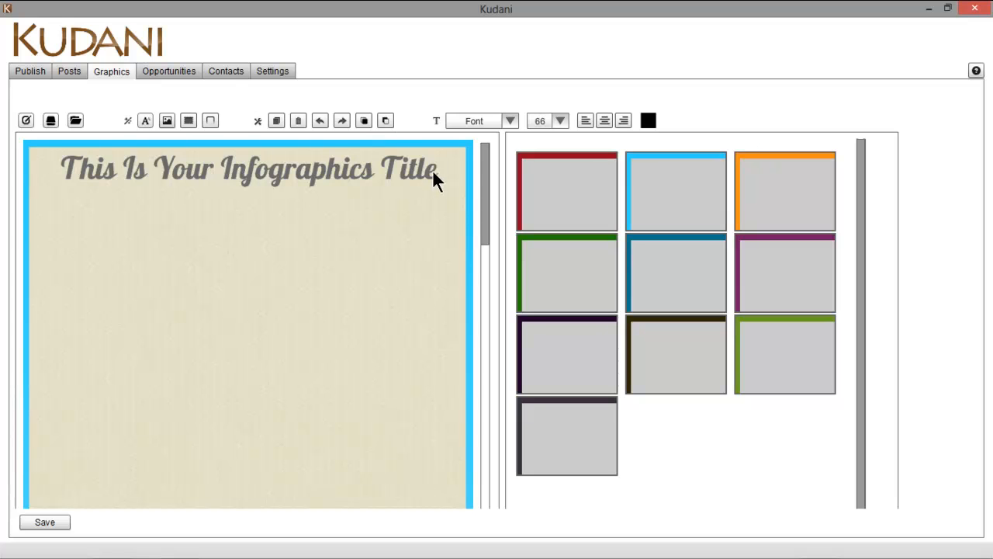
pyautogui.click(801, 190)
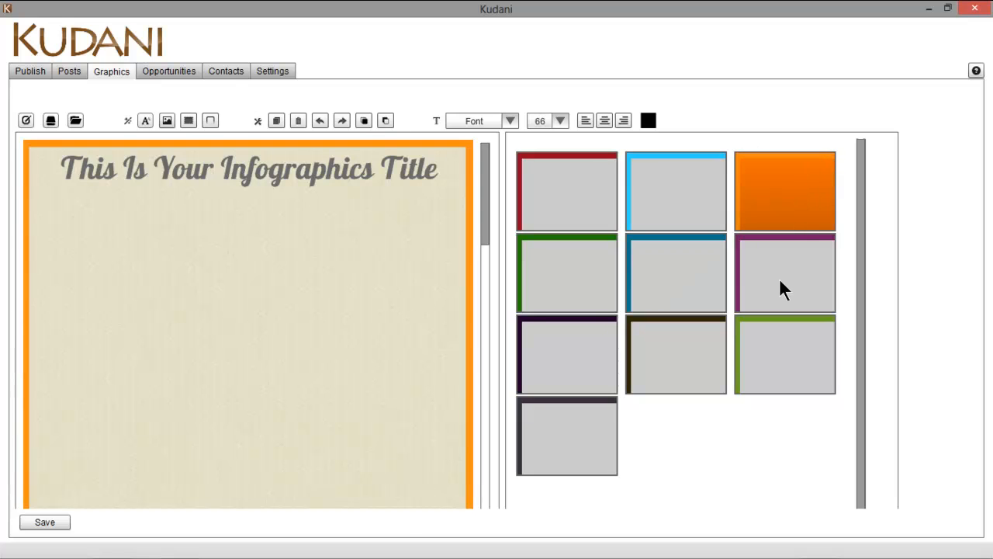
pyautogui.click(777, 273)
pyautogui.click(779, 348)
pyautogui.click(688, 375)
pyautogui.click(573, 370)
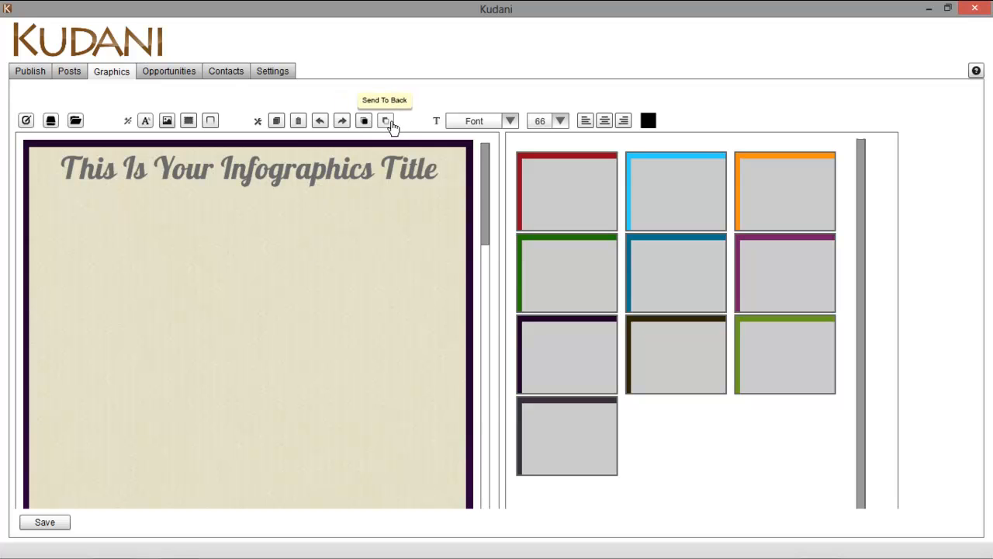
# Browse the font and font-size lists without changing either
pyautogui.click(511, 122)
pyautogui.scroll(-4, 499, 199)
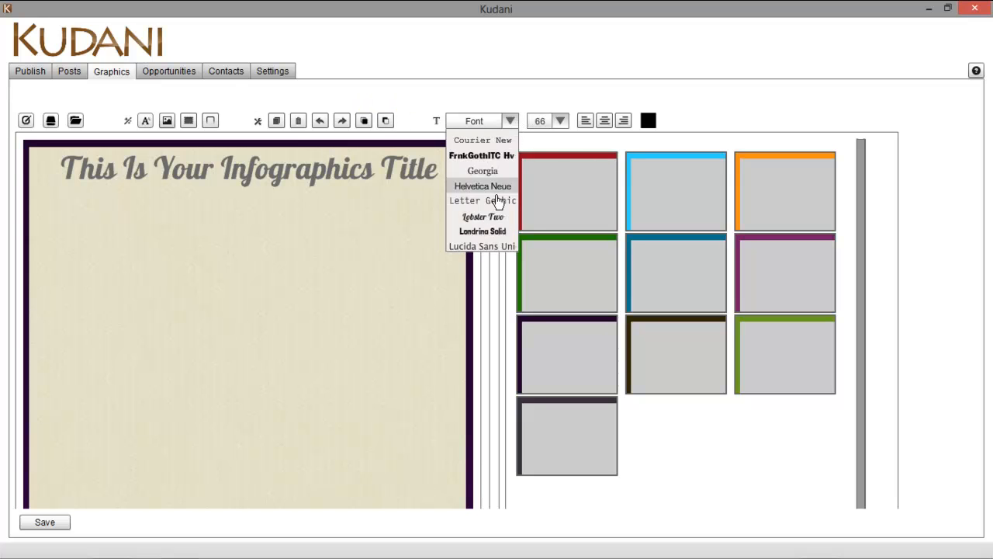
pyautogui.scroll(4, 485, 155)
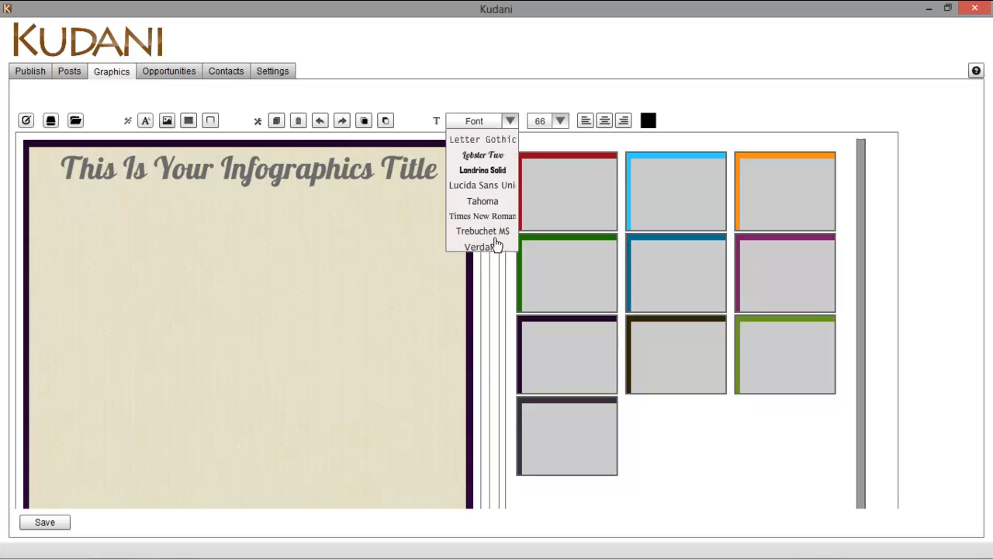
pyautogui.click(560, 122)
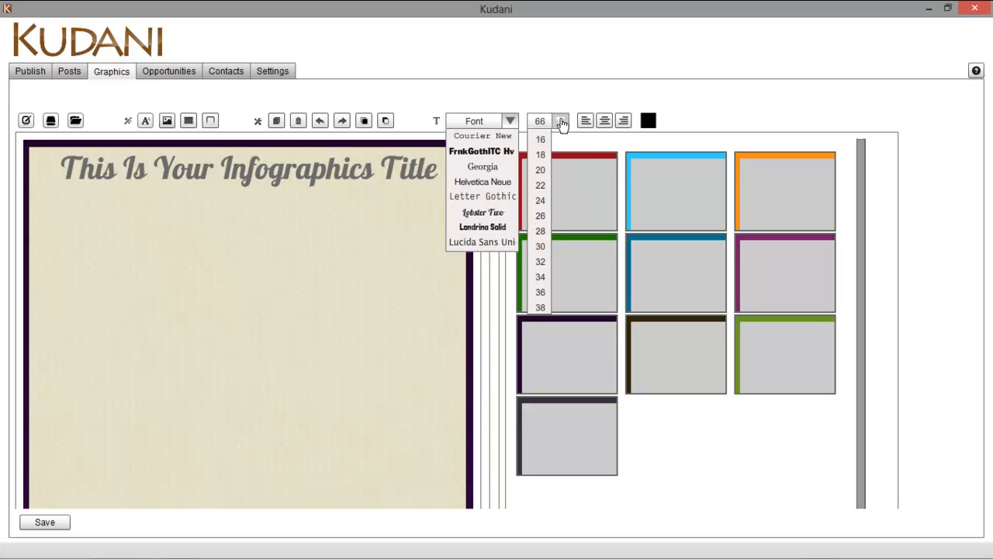
pyautogui.click(560, 122)
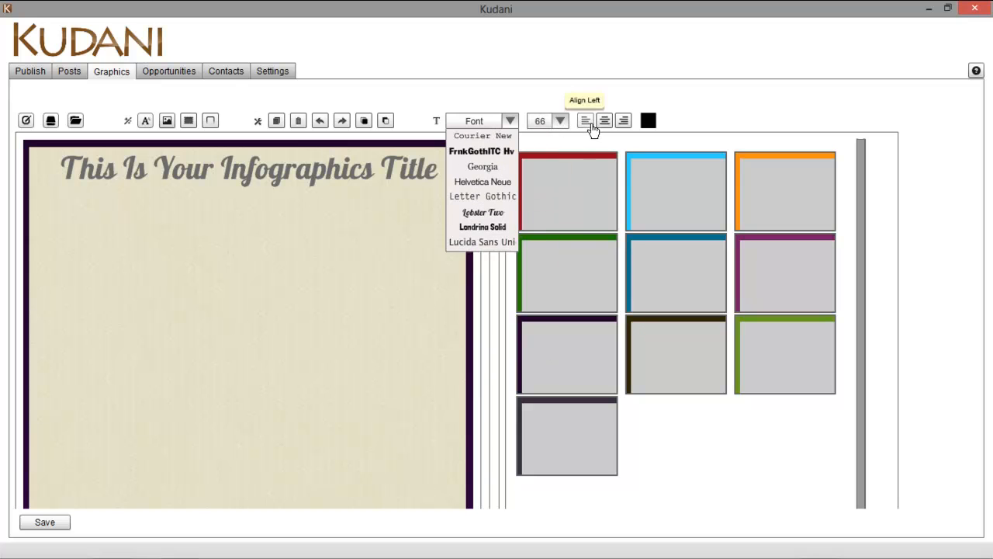
# Make the infographic title orange, then switch to the Opportunities page
pyautogui.click(648, 121)
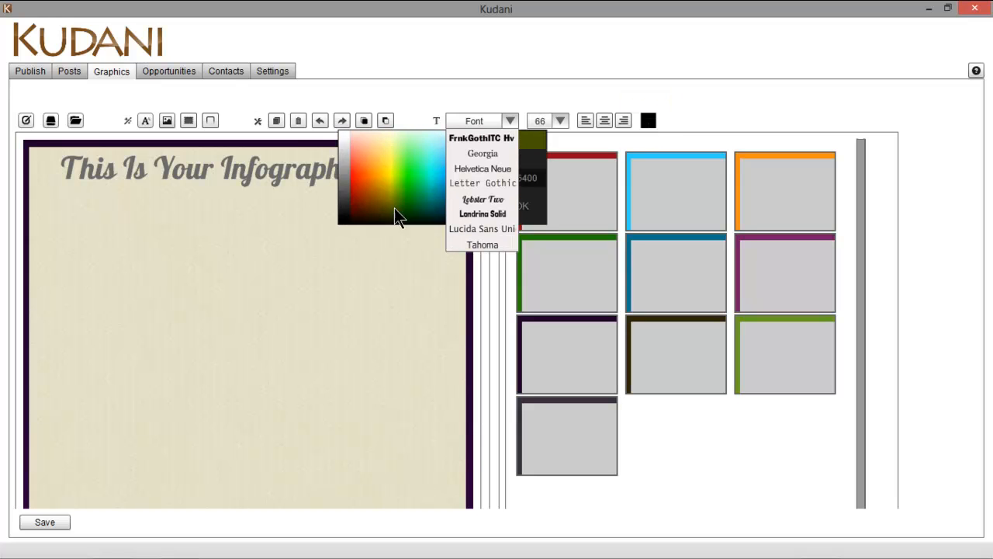
pyautogui.click(369, 166)
pyautogui.click(357, 168)
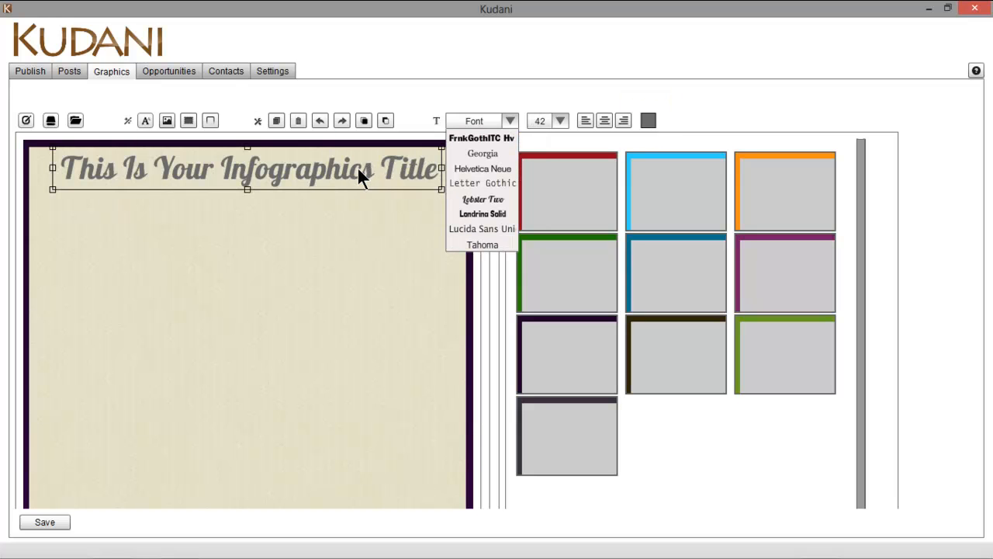
pyautogui.click(645, 122)
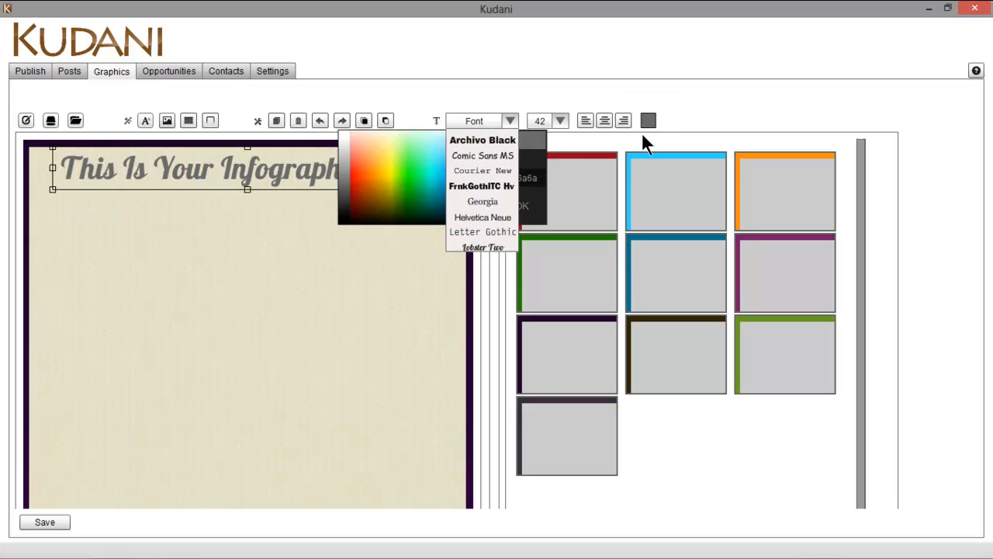
pyautogui.click(361, 175)
pyautogui.click(325, 273)
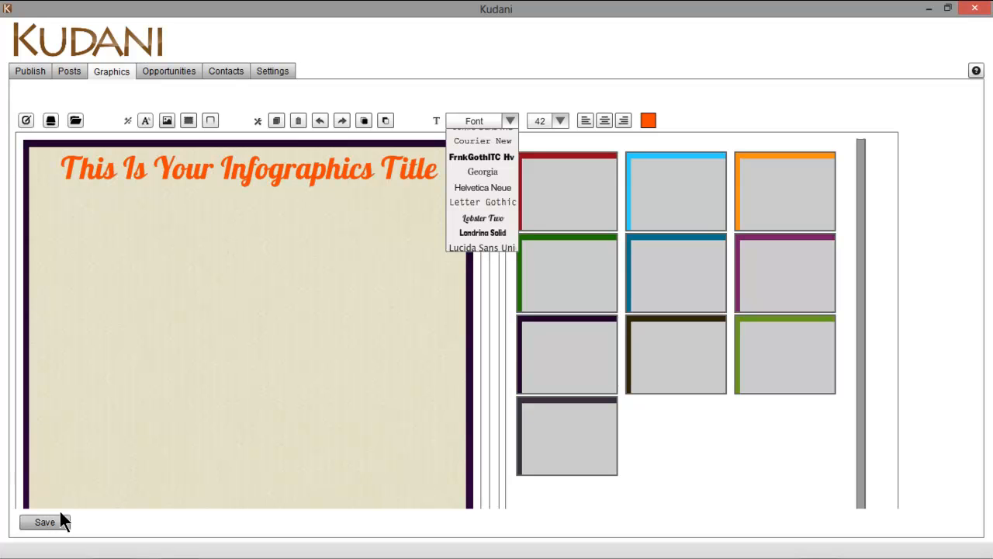
pyautogui.click(162, 72)
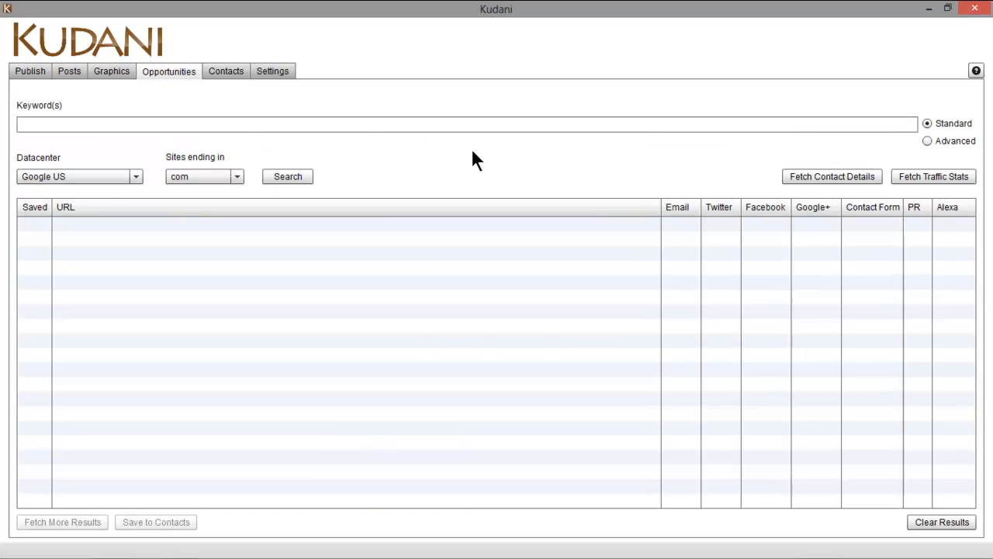
# Focus the empty Keyword(s) field, then move on to the Contacts page
pyautogui.click(364, 124)
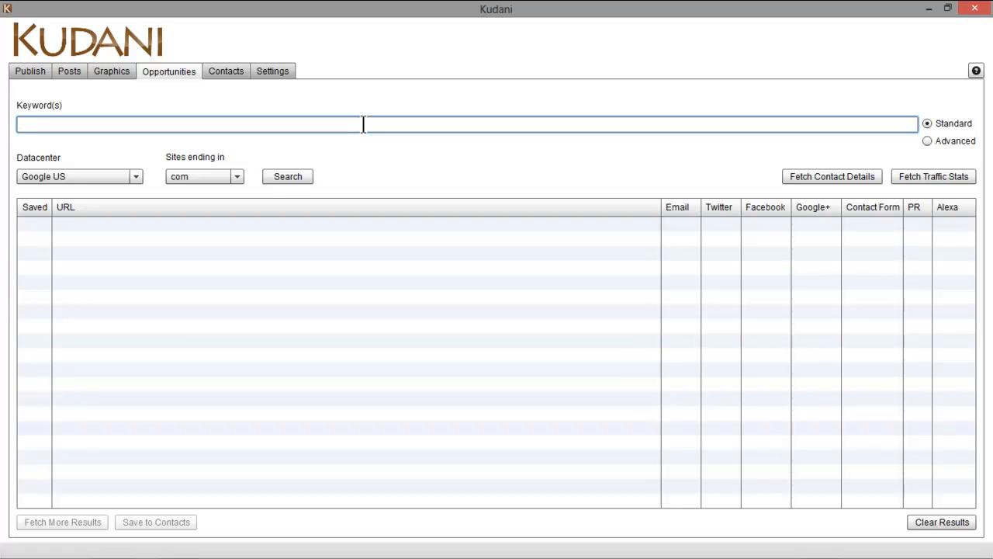
pyautogui.click(227, 70)
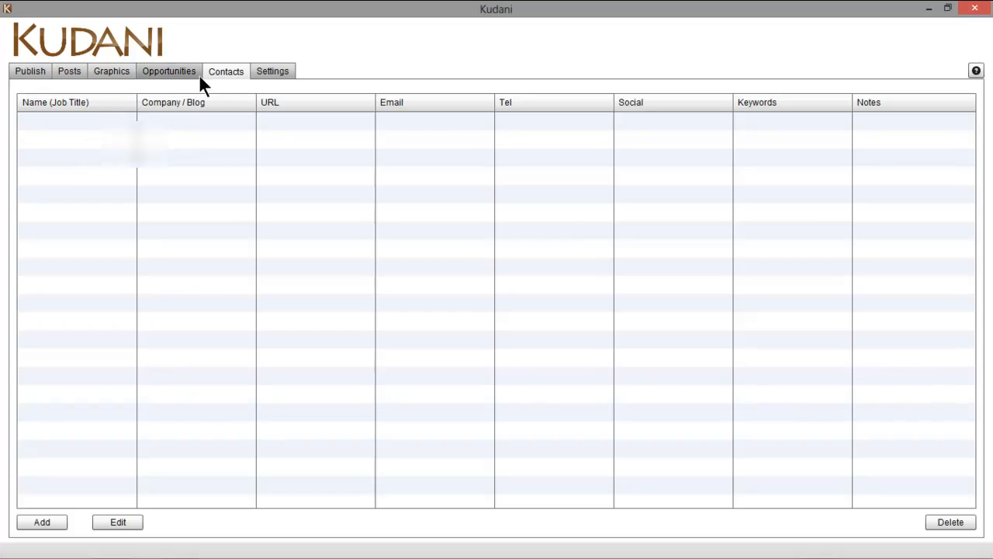
# Look at the Settings page, then return to the Contacts page
pyautogui.click(270, 70)
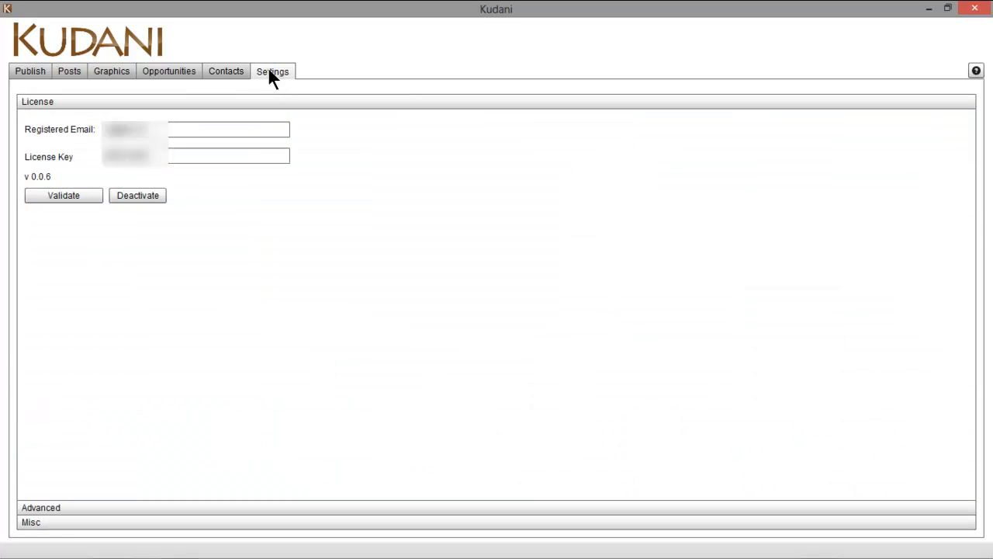
pyautogui.click(208, 74)
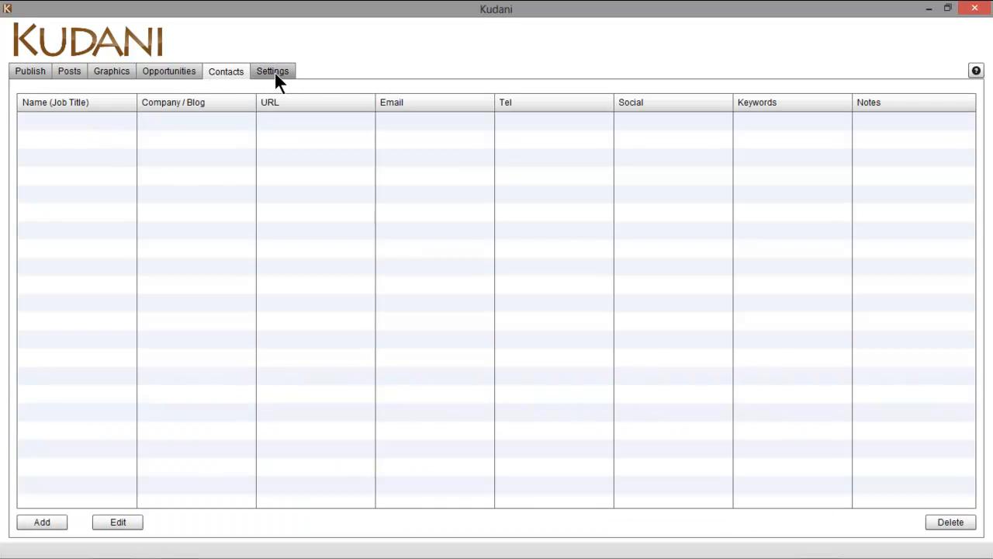